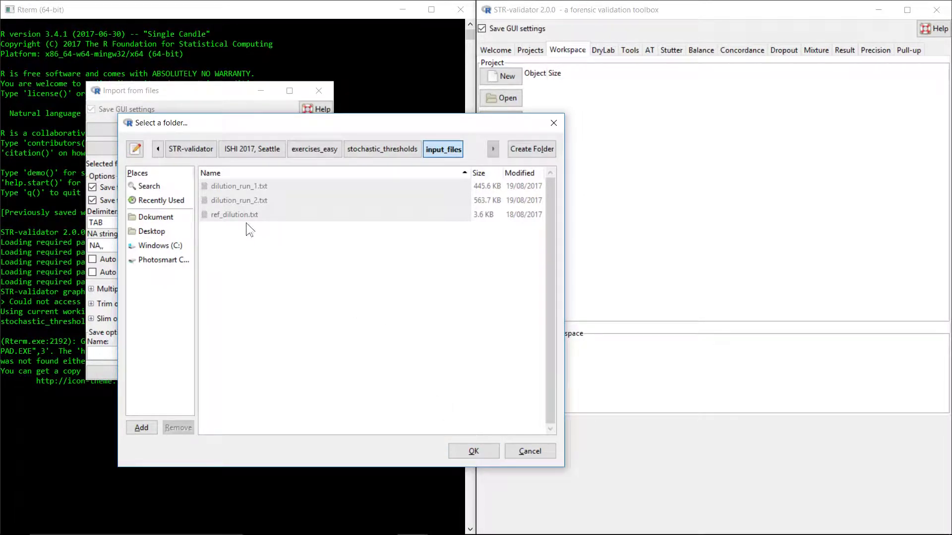
Step: Select the input_files folder for import and limit the files to those with the prefix "dilution"
click(479, 447)
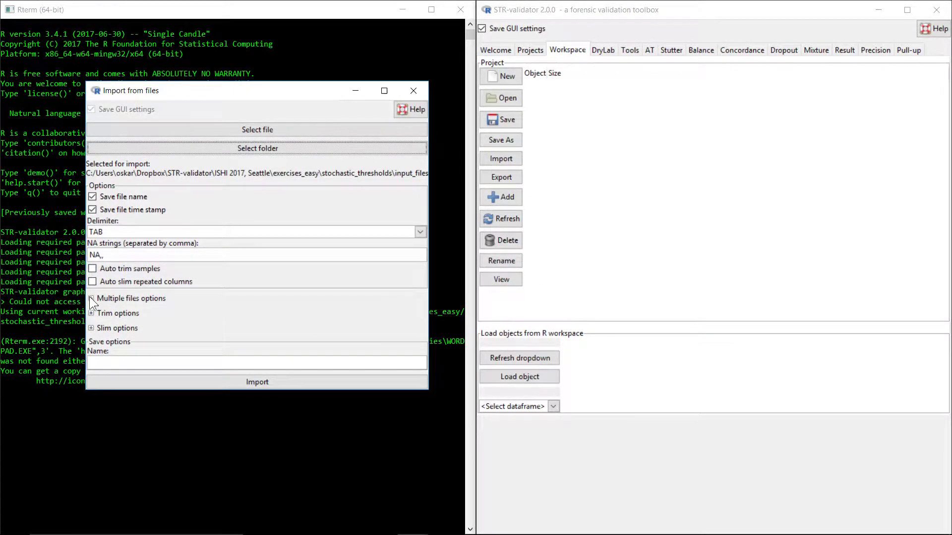
click(91, 299)
click(140, 332)
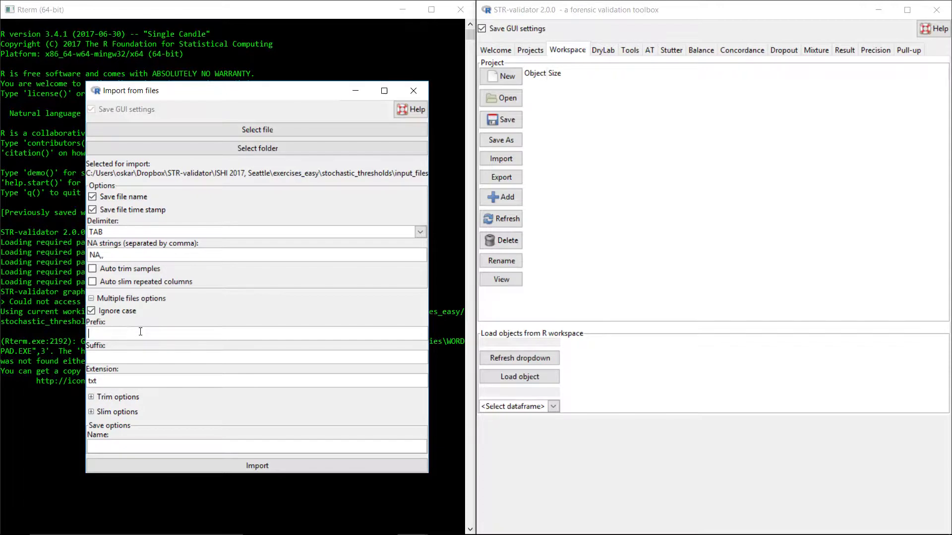
text(dilution)
Step: Enable auto trimming of samples and auto slimming of repeated columns, and import the files as "dilution"
click(92, 267)
click(90, 397)
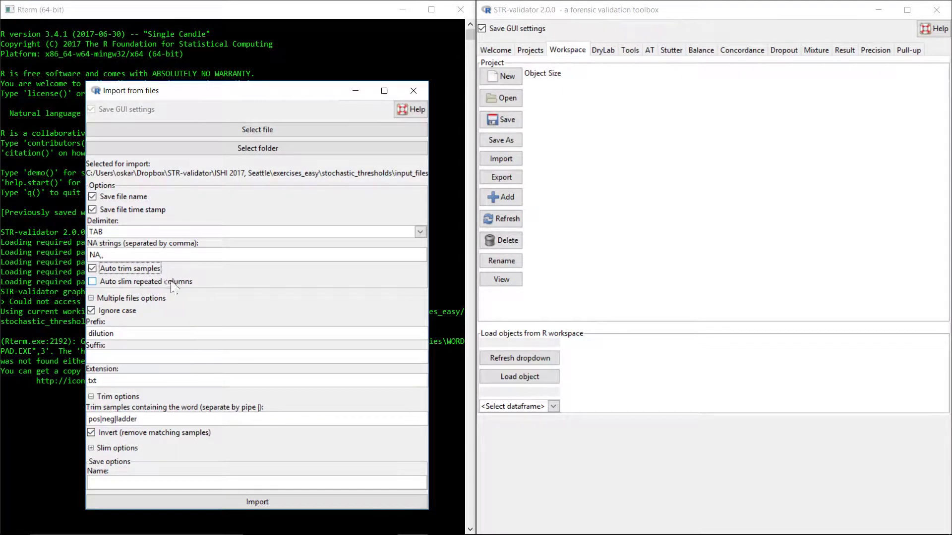
click(91, 281)
click(357, 481)
text(dilution)
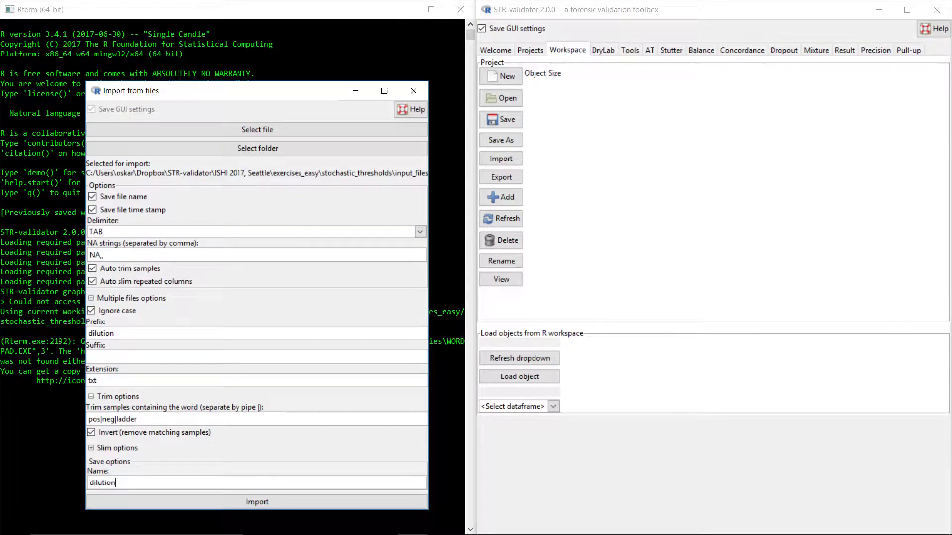
click(373, 503)
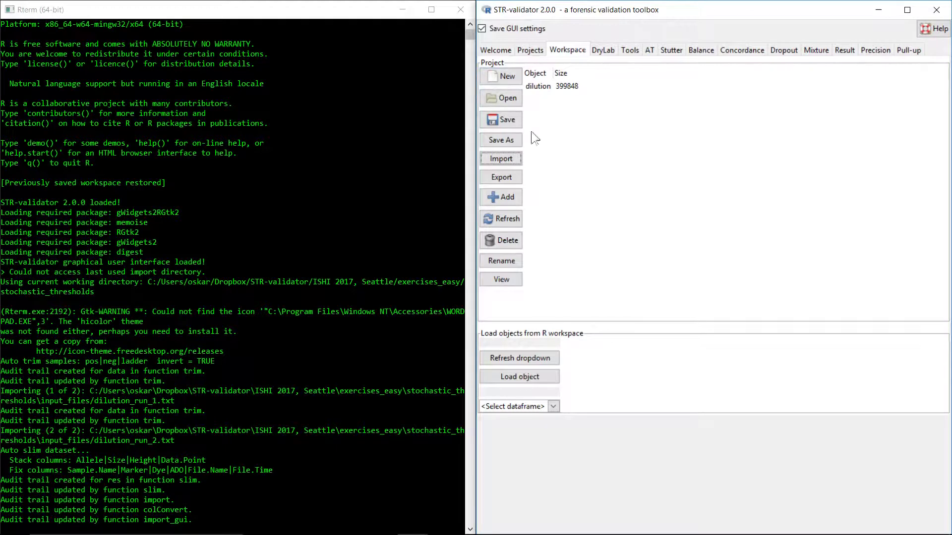
Step: Start another import and select the file ref_dilution.txt from the input_files folder
click(516, 161)
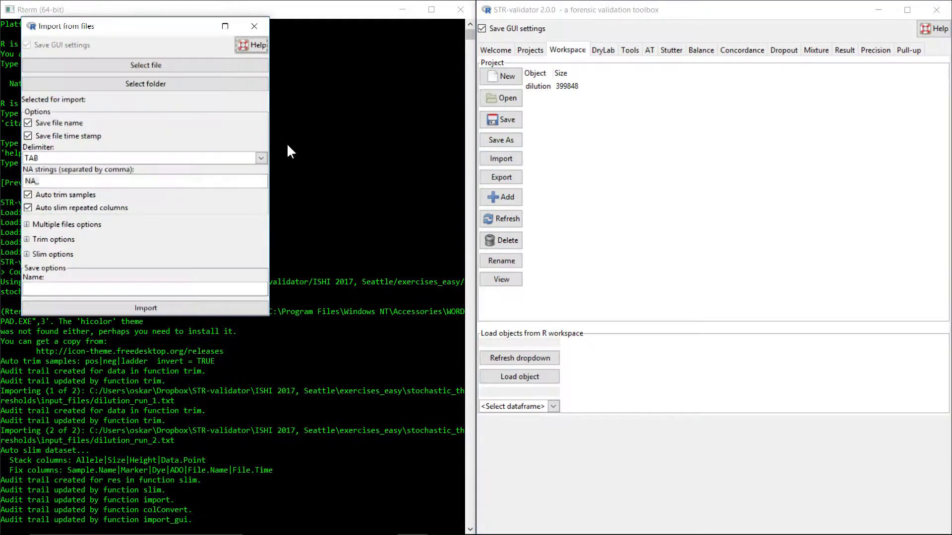
click(186, 67)
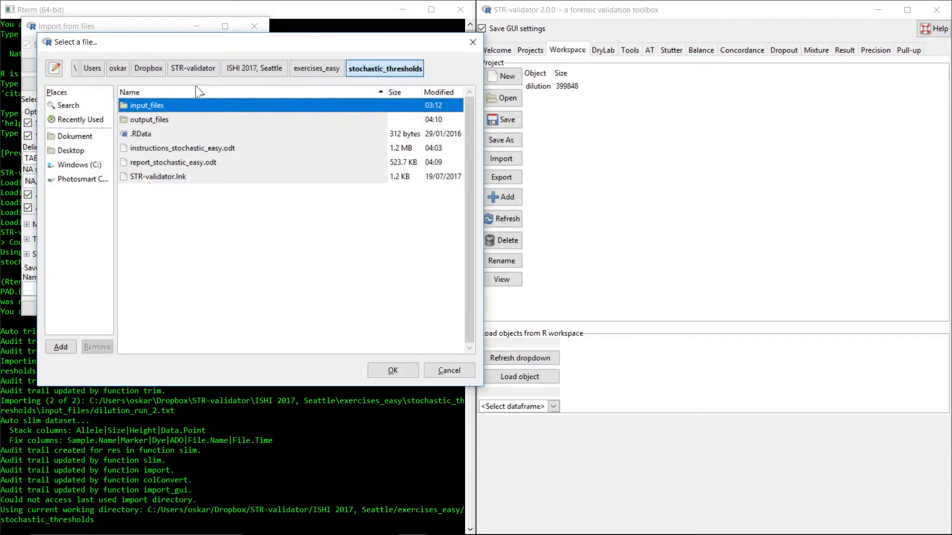
double_click(169, 106)
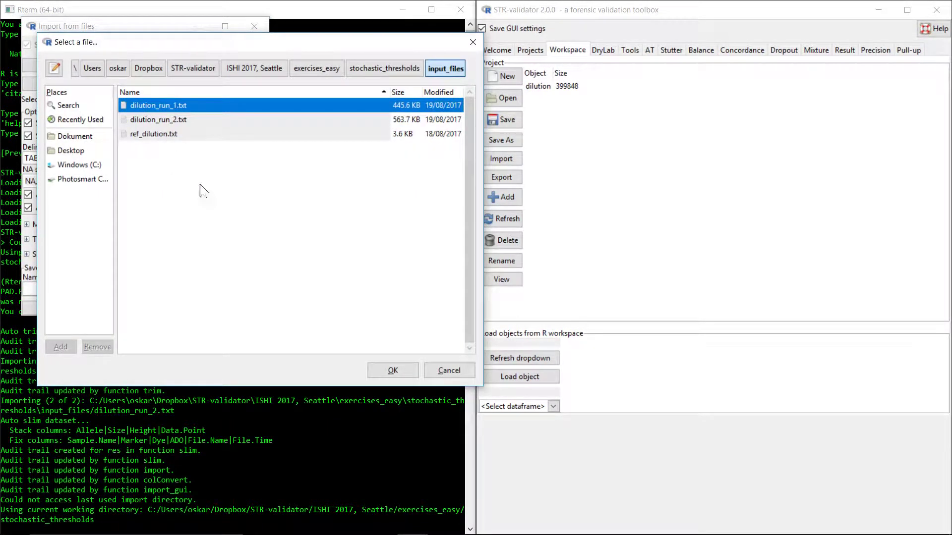
click(181, 135)
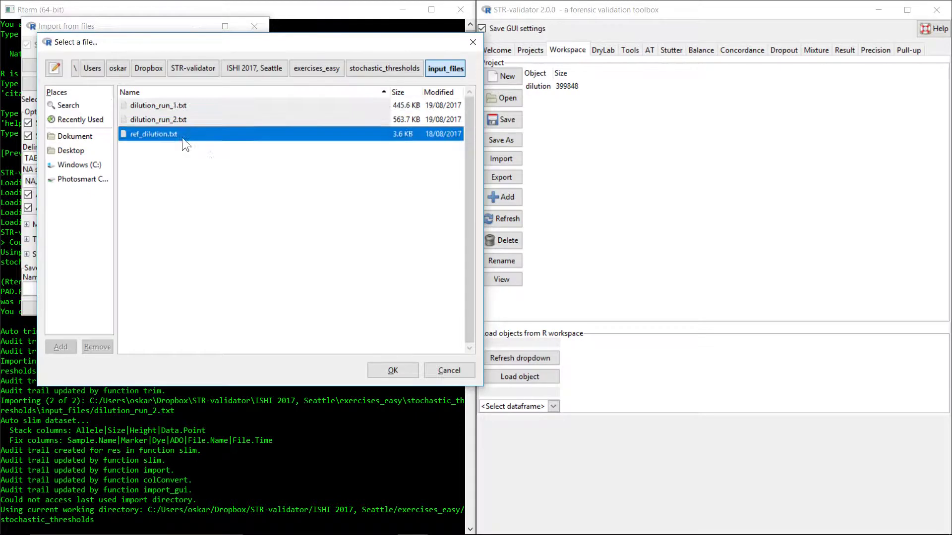
click(373, 369)
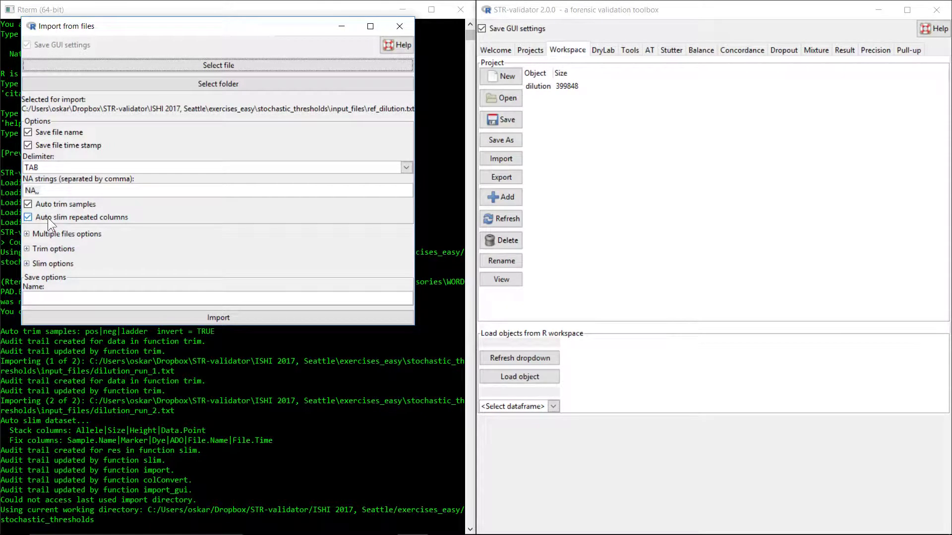
Step: Turn off auto trimming of samples and import the reference file as "dilution_ref"
click(27, 203)
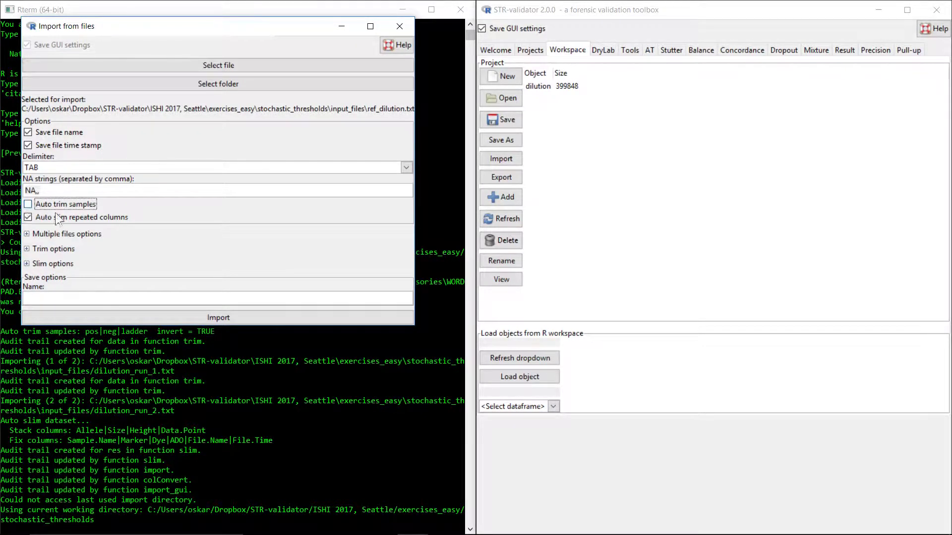
click(65, 298)
text(dilution_ref)
click(172, 313)
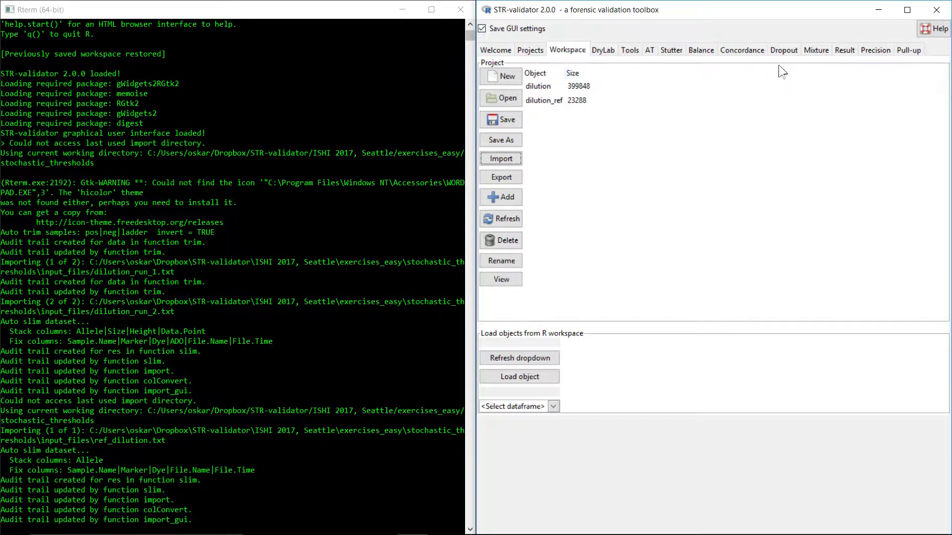
Step: Start a dropout calculation with dilution as the dataset and dilution_ref as the reference dataset
click(786, 50)
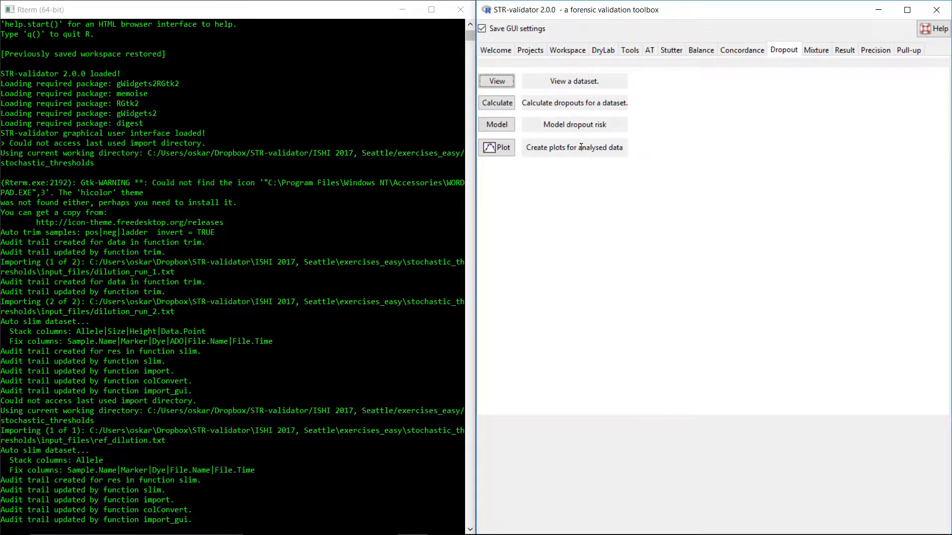
click(497, 103)
click(217, 123)
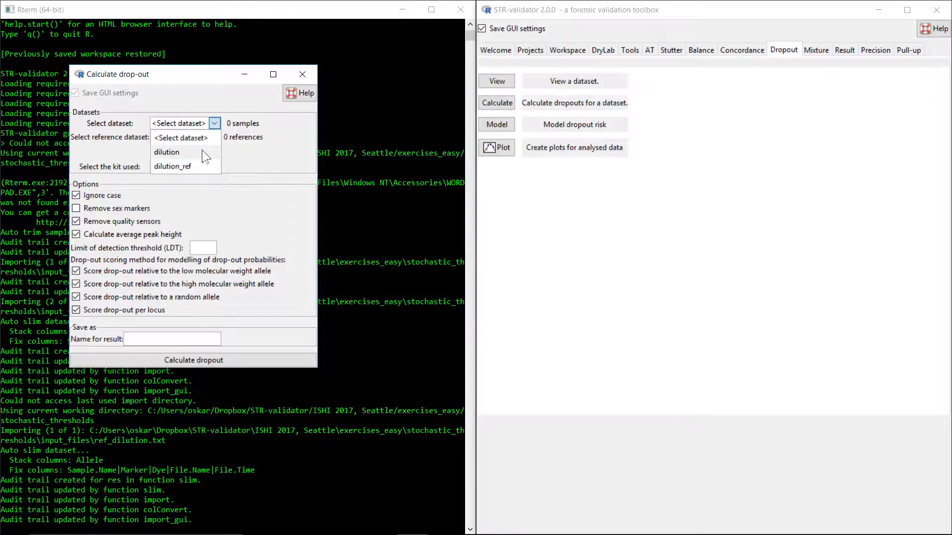
click(202, 151)
click(214, 137)
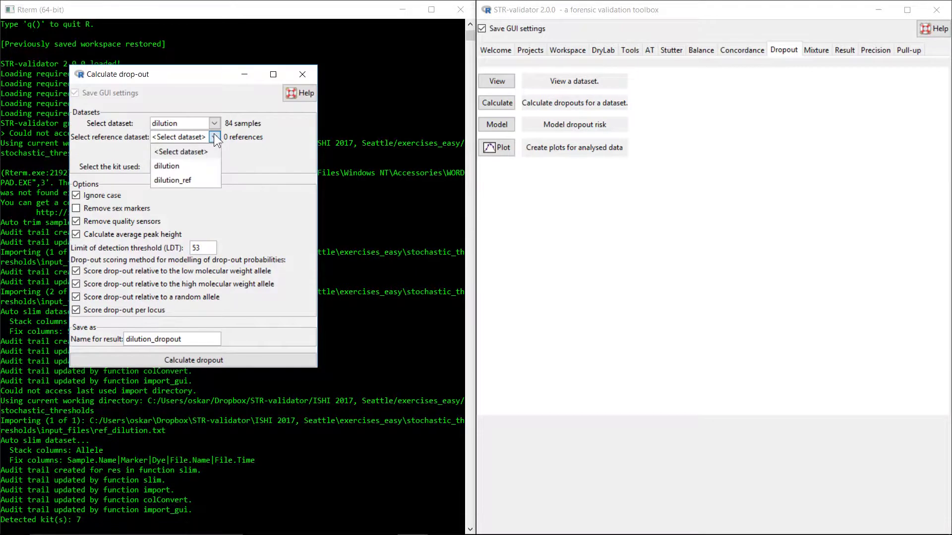
click(206, 180)
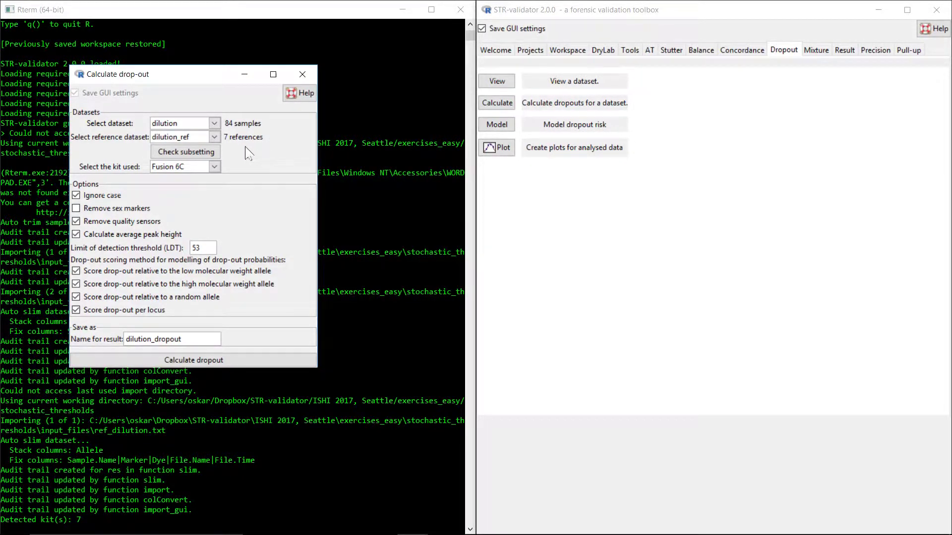
Step: Check the subsetting to see which samples are matched to each reference name
click(215, 153)
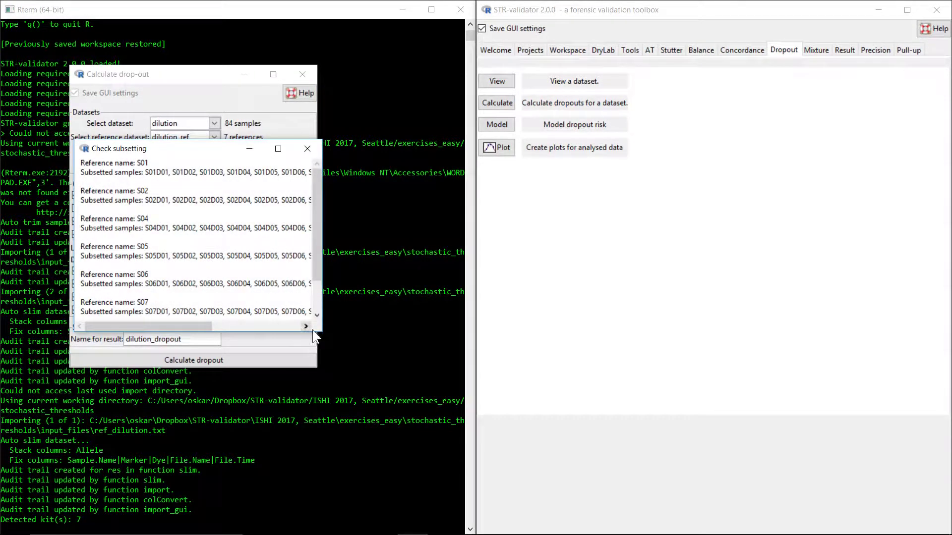
drag(319, 331, 692, 410)
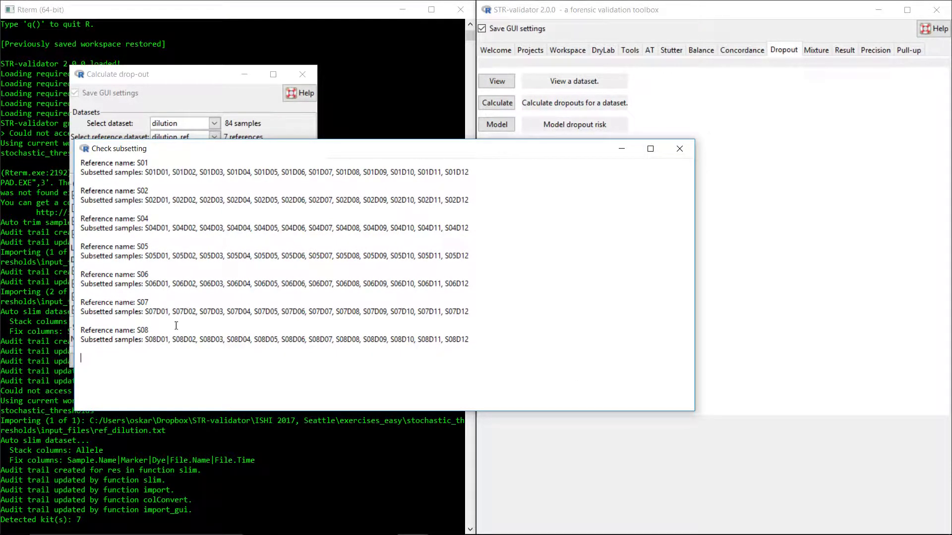
click(680, 149)
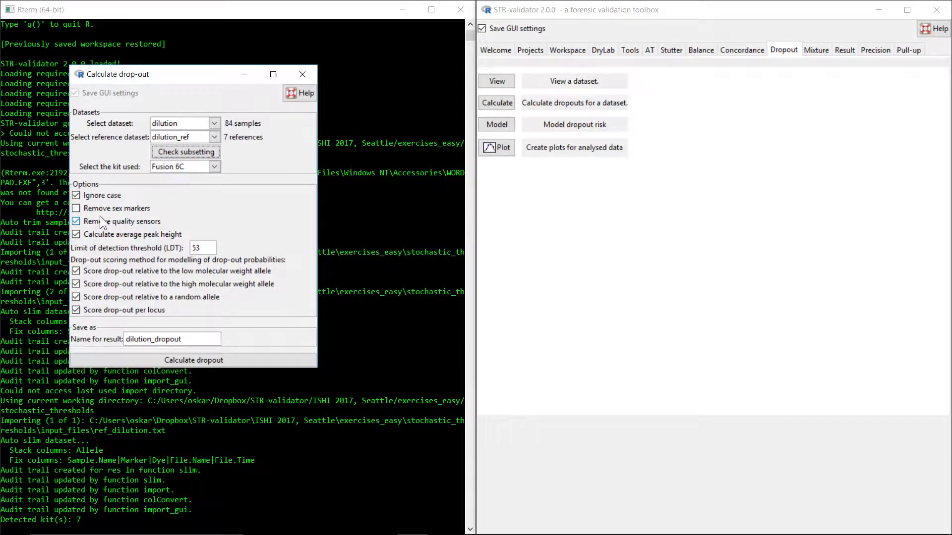
Step: Keep quality sensors by disabling their removal, set the limit of detection threshold to 150, and calculate the dropout
click(75, 220)
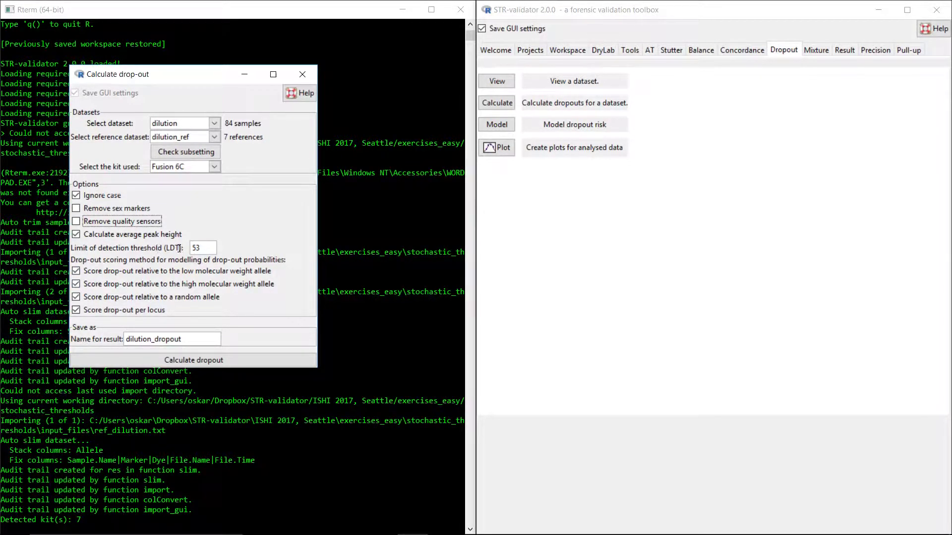
double_click(207, 249)
text(150)
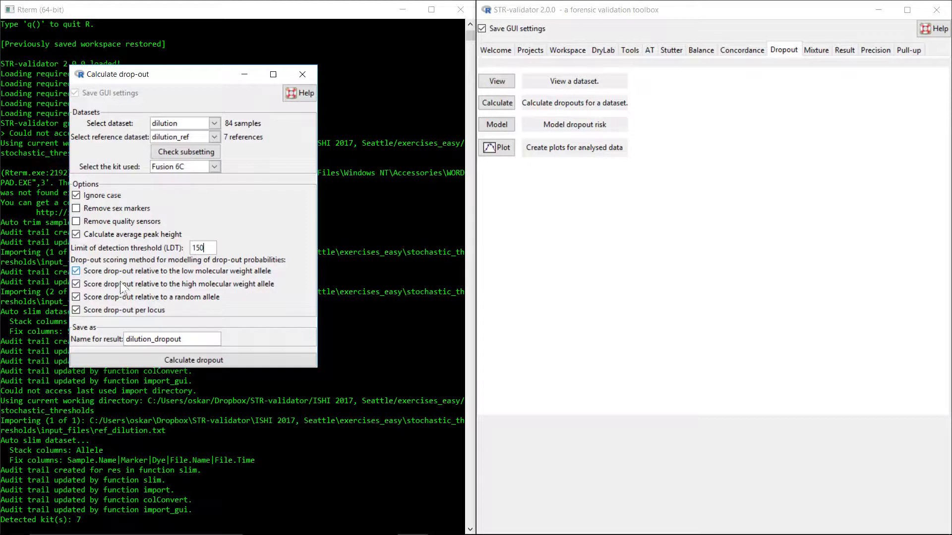
click(255, 361)
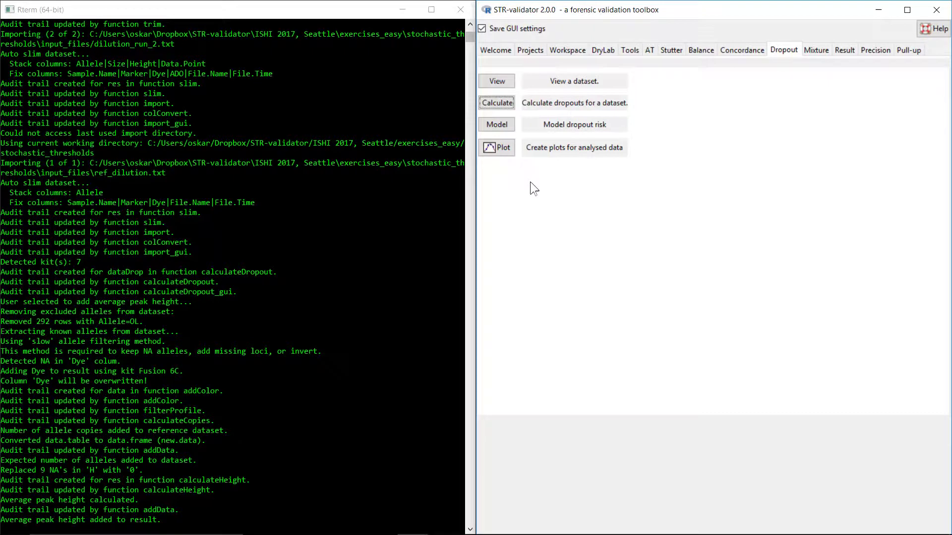
Step: Plot the dilution_dropout dataset as a heatmap by sample and maximize the plot window
click(496, 148)
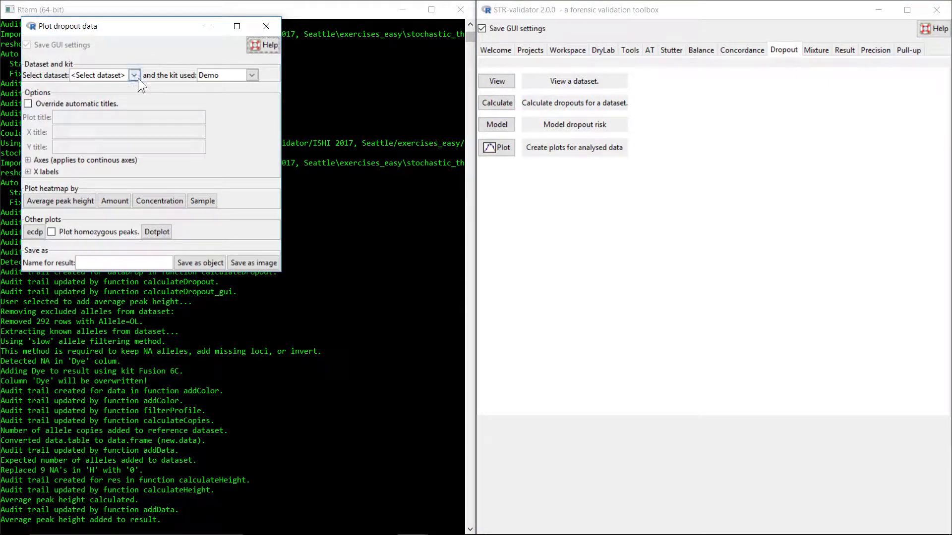
click(135, 77)
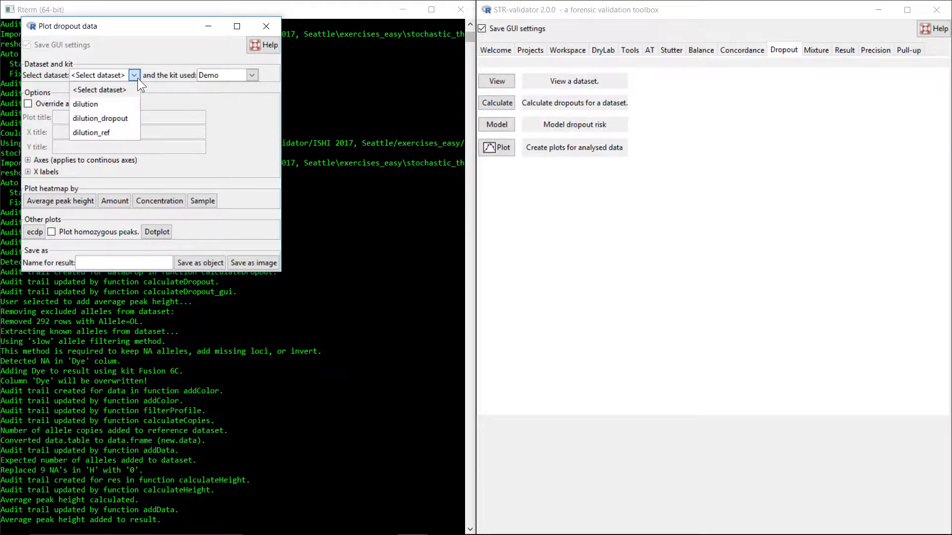
click(138, 119)
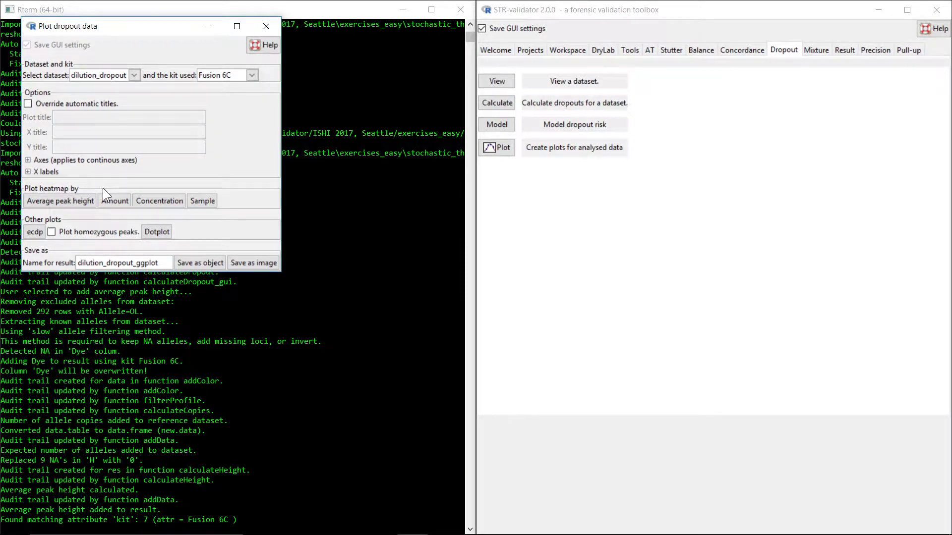
click(213, 206)
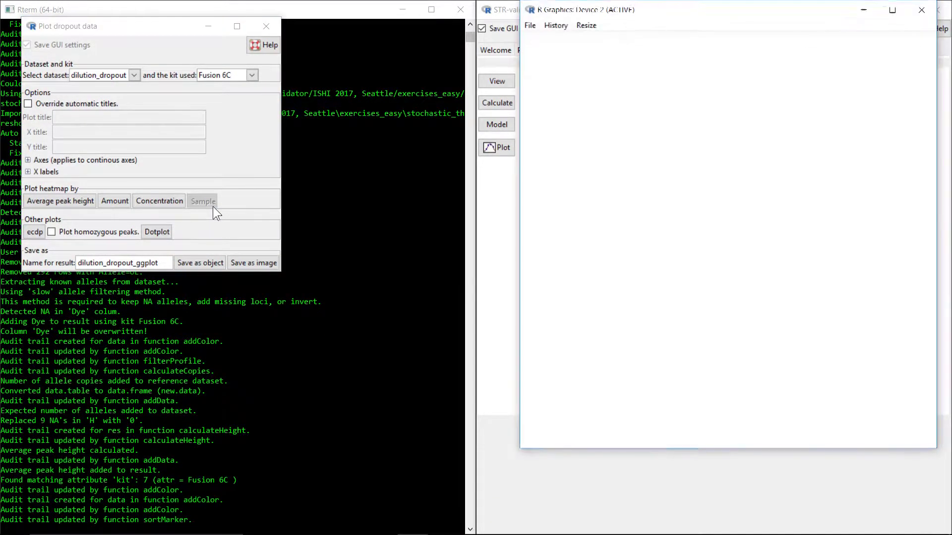
click(893, 11)
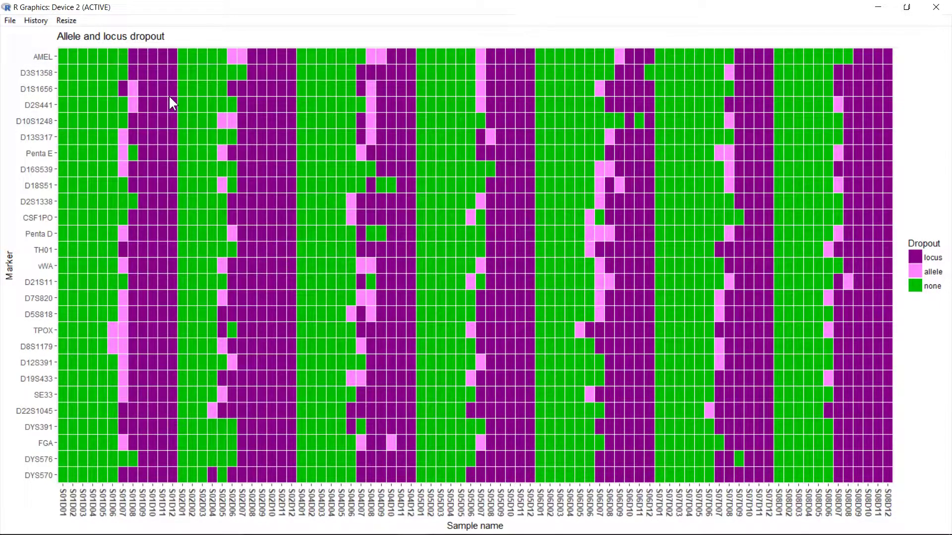
Step: Start saving the heatmap as an image named "dilution_dropout_ggplot_heatmap_sample" in png format
key(alt+Tab)
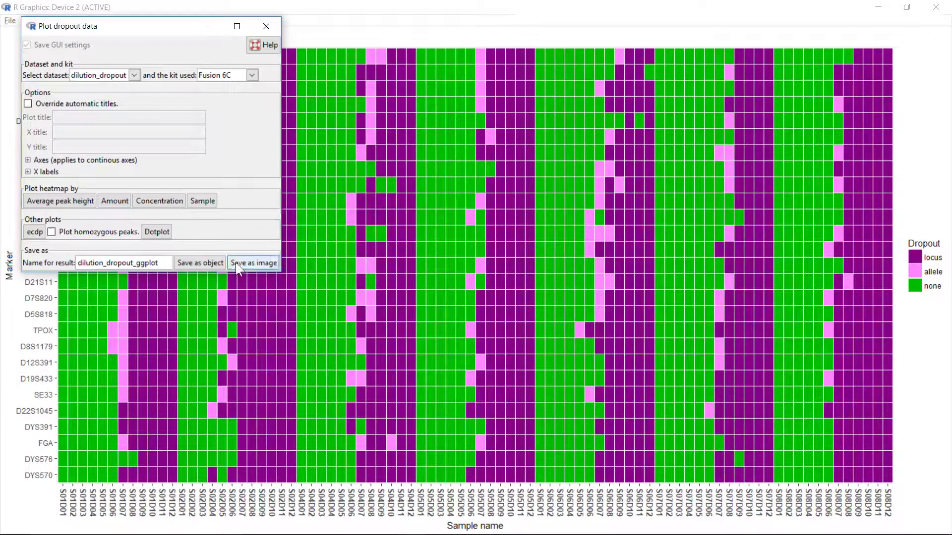
click(264, 265)
click(146, 100)
text(_)
text(tma)
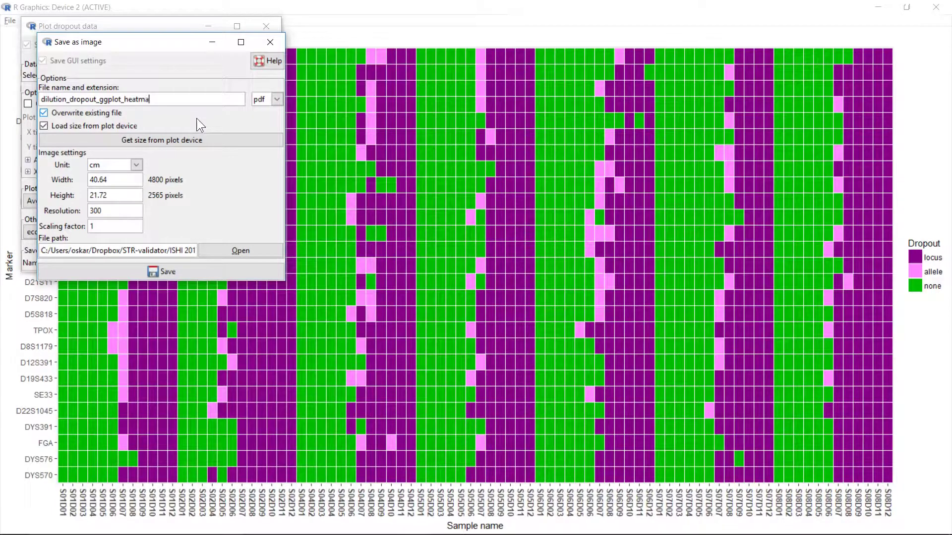
text(p_sampl)
click(276, 100)
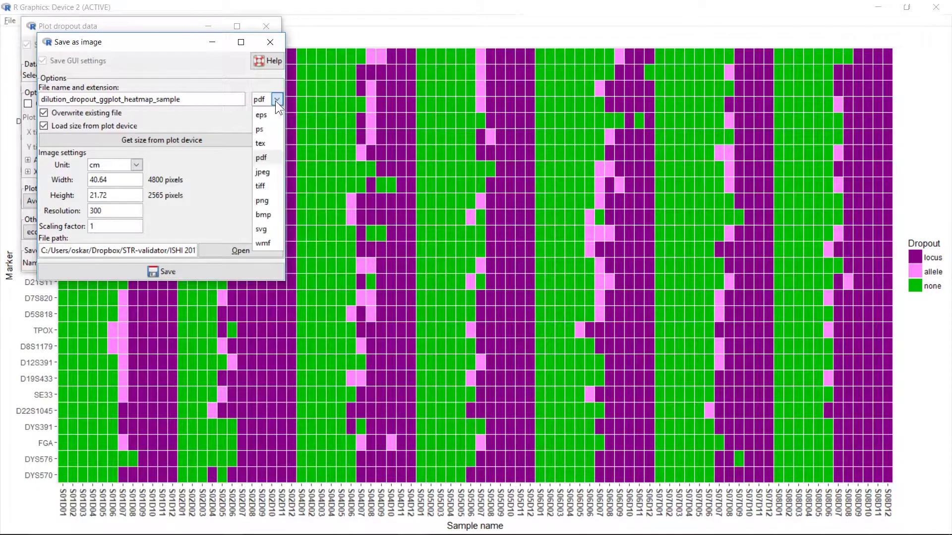
click(272, 206)
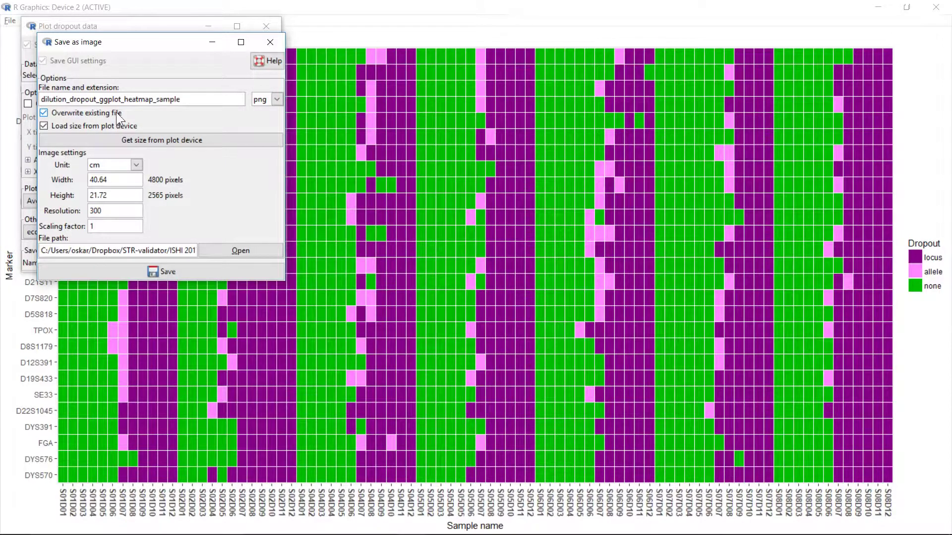
Step: Disable overwriting existing files and loading size from the plot device, and set the image to 40 cm wide and 20 cm high
click(49, 112)
click(43, 124)
drag(112, 180, 76, 180)
text(40)
key(Tab)
text(20)
Step: Set the output_files folder as the image's destination and save the heatmap
click(272, 247)
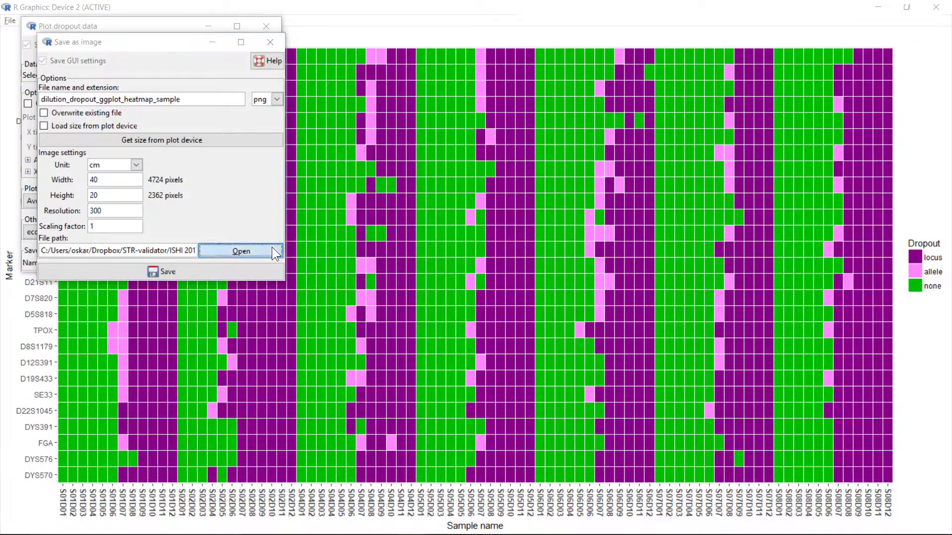
double_click(171, 135)
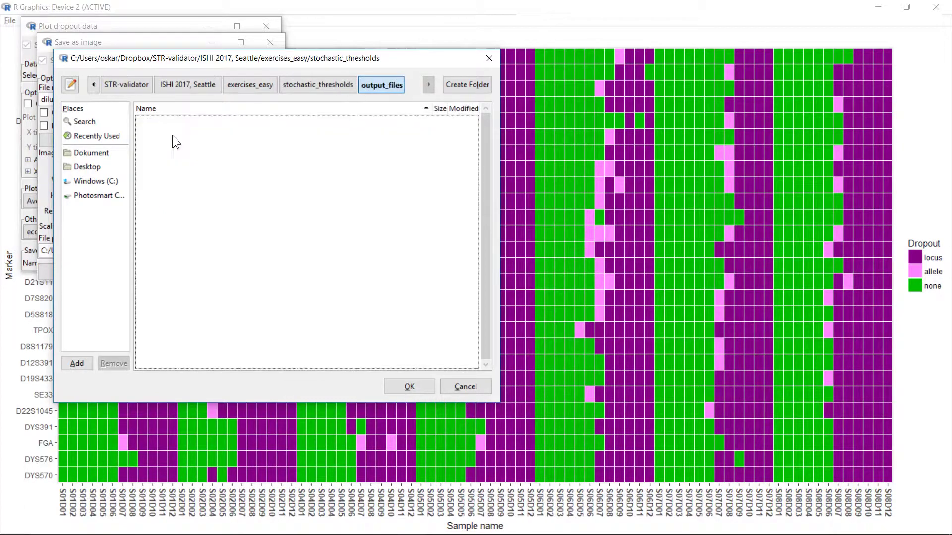
click(394, 382)
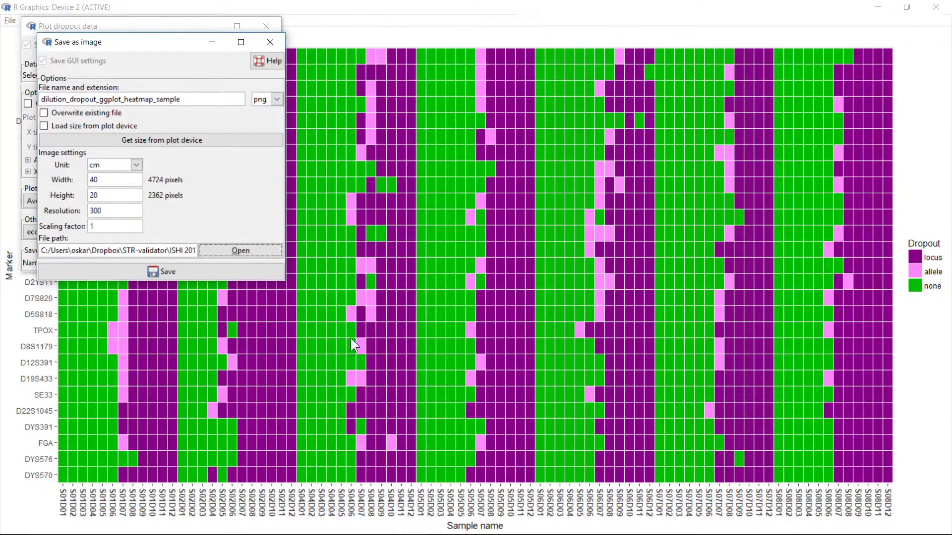
click(218, 272)
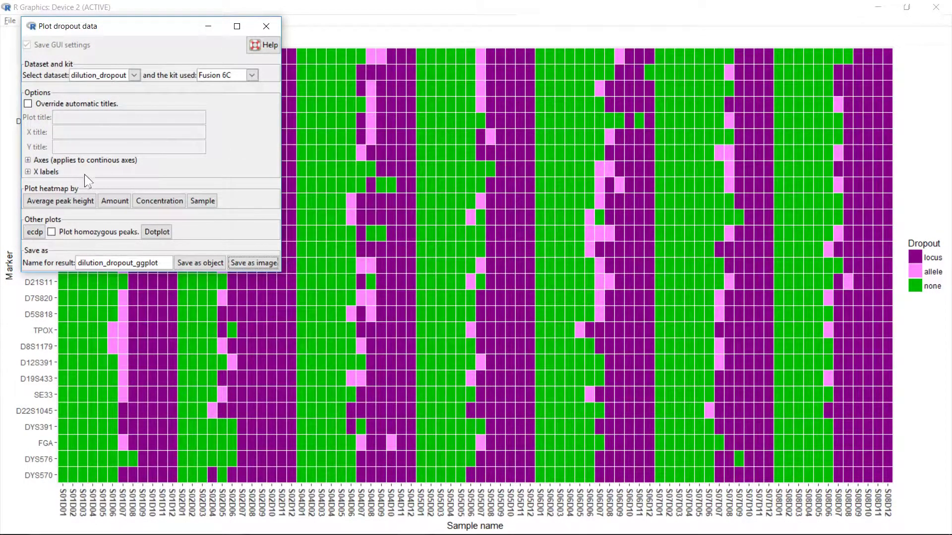
Step: Plot the dropout heatmap by average peak height and save it as a png image named "dilution_dropout_ggplot_heatmap_height"
click(65, 203)
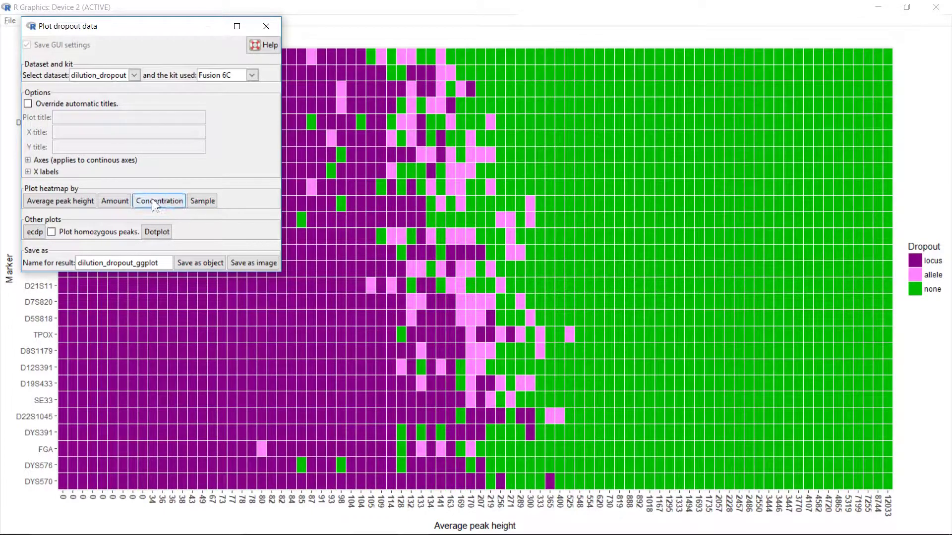
click(273, 263)
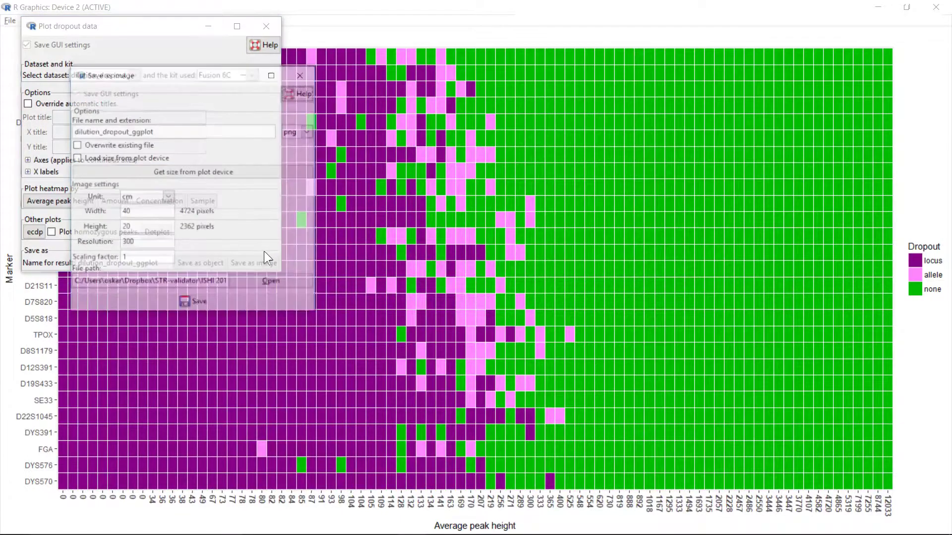
text(_)
text(heatma)
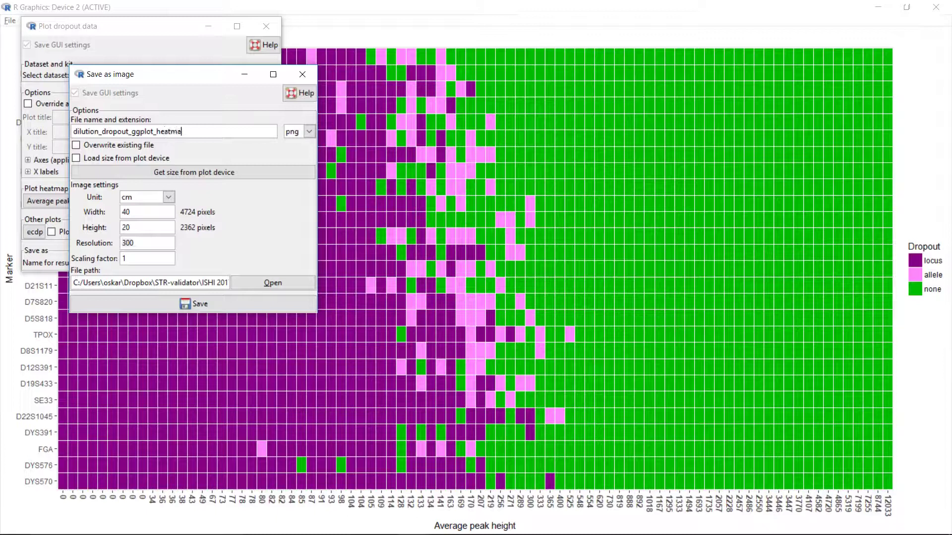
text(p_height)
click(246, 310)
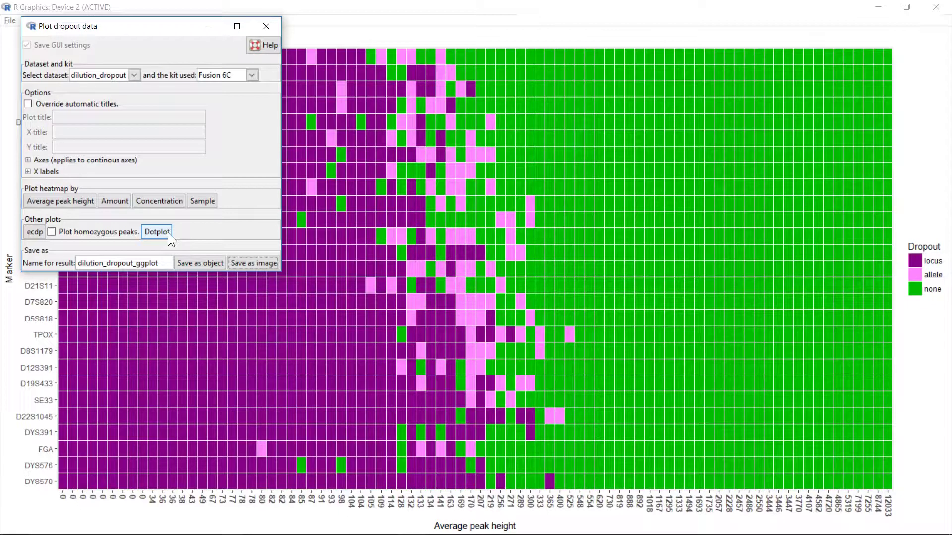
Step: Create a dotplot of the dilution_dropout dataset and move the settings window aside to examine the plotted alleles
click(170, 232)
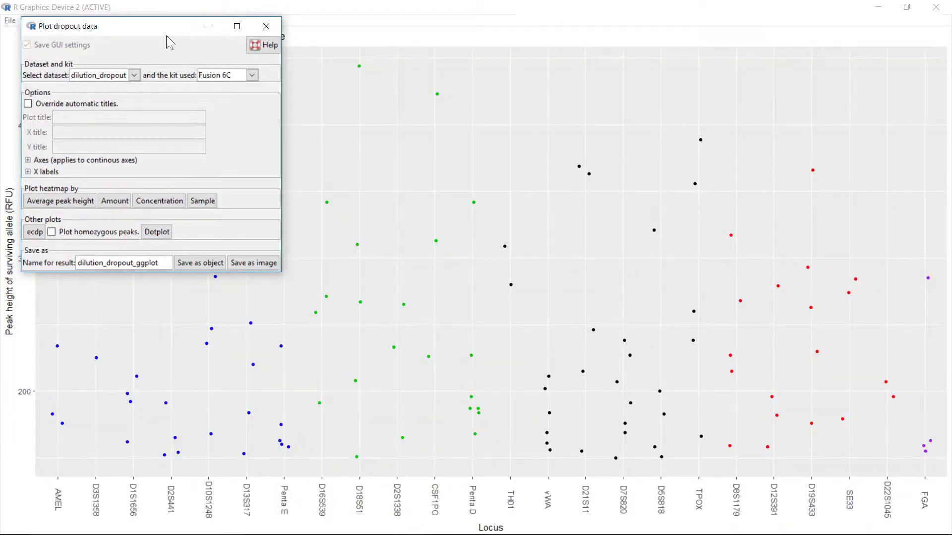
drag(158, 33, 668, 78)
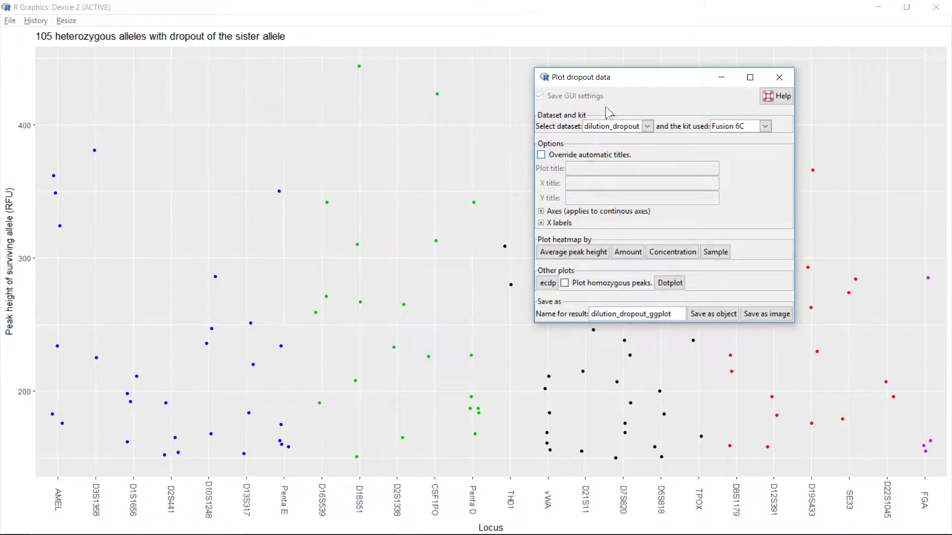
drag(633, 78, 276, 60)
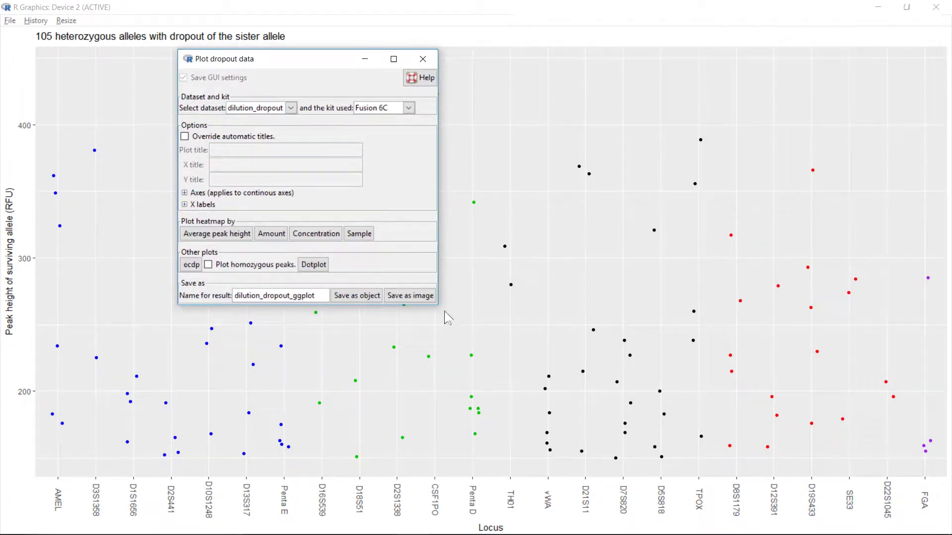
Step: Save the dotplot as a png image named "dilution_dropout_ggplot_dotplot"
click(398, 296)
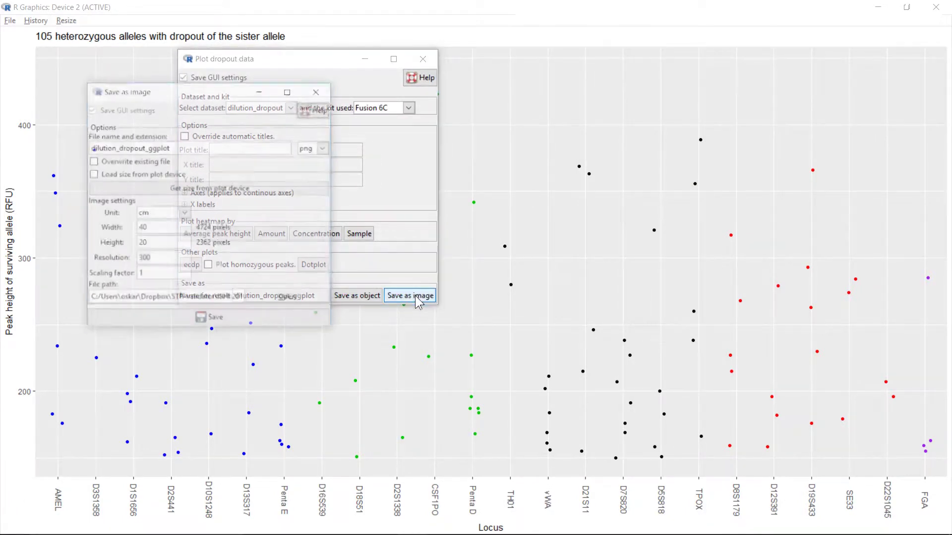
click(215, 146)
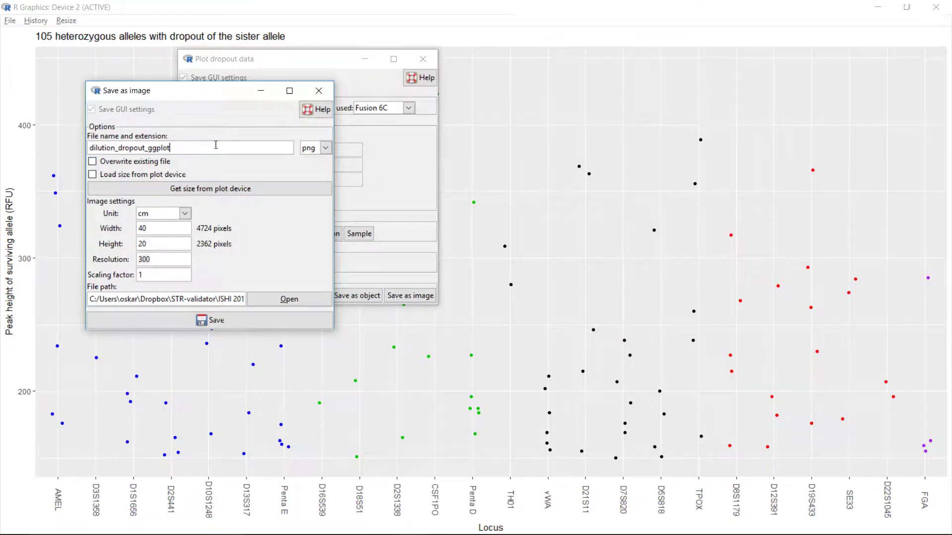
text(_dotplot)
click(243, 321)
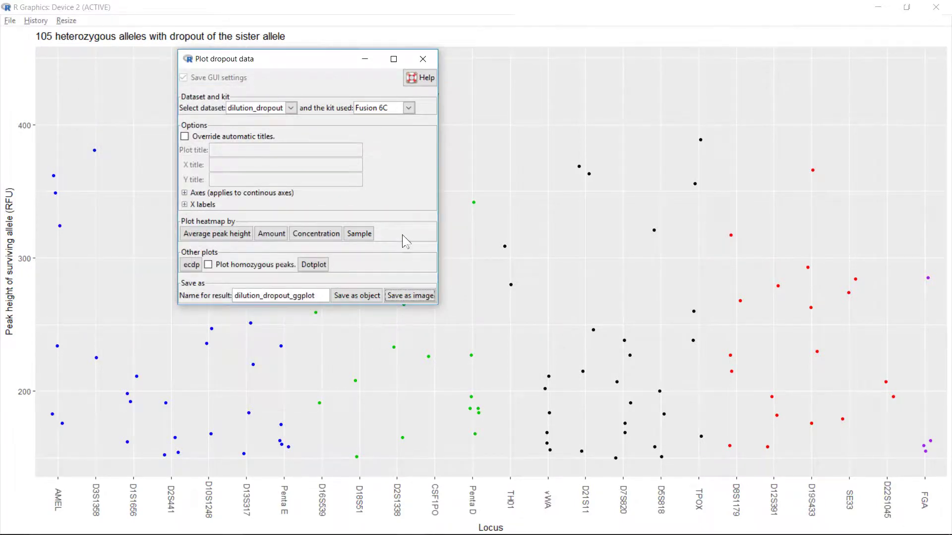
Step: Plot the empirical cumulative distribution (ecdp) for the dropout data and move the settings window away from the curve
click(195, 266)
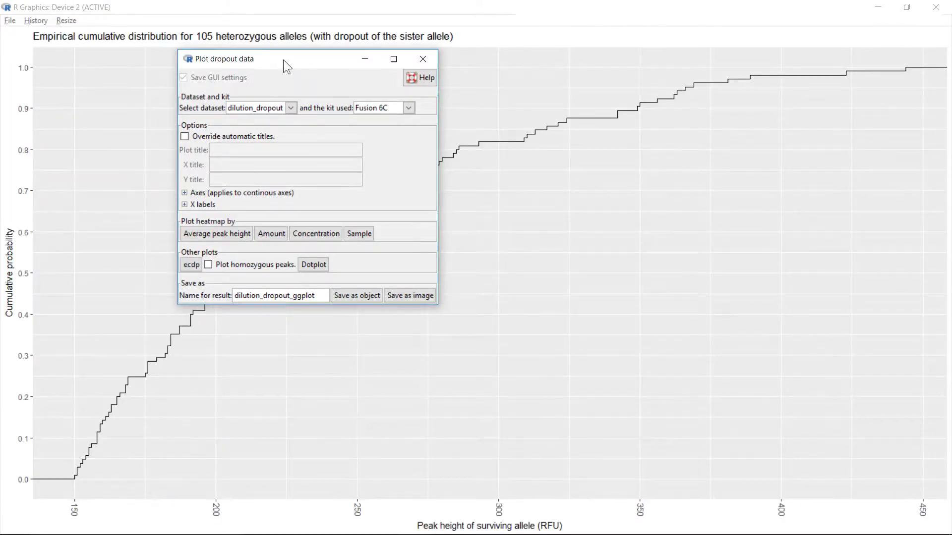
drag(284, 59, 756, 165)
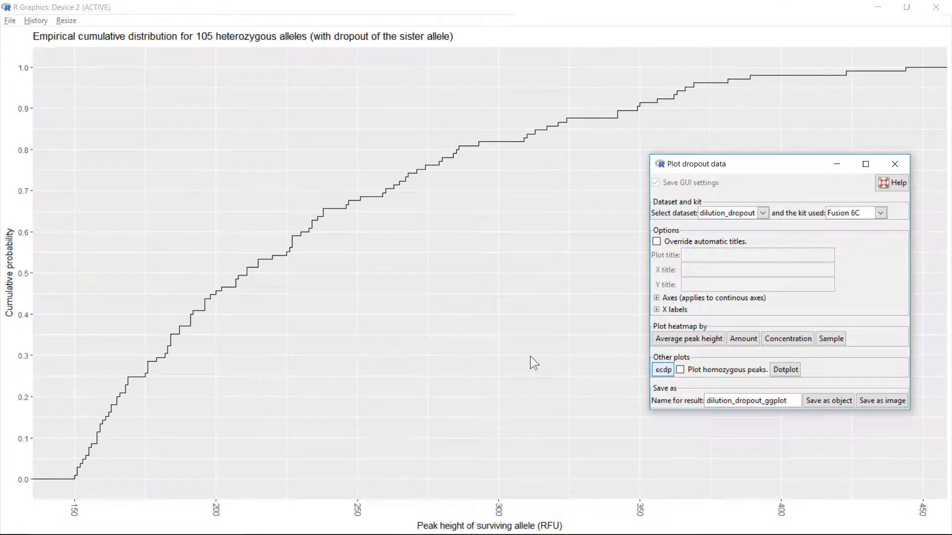
drag(754, 164, 545, 215)
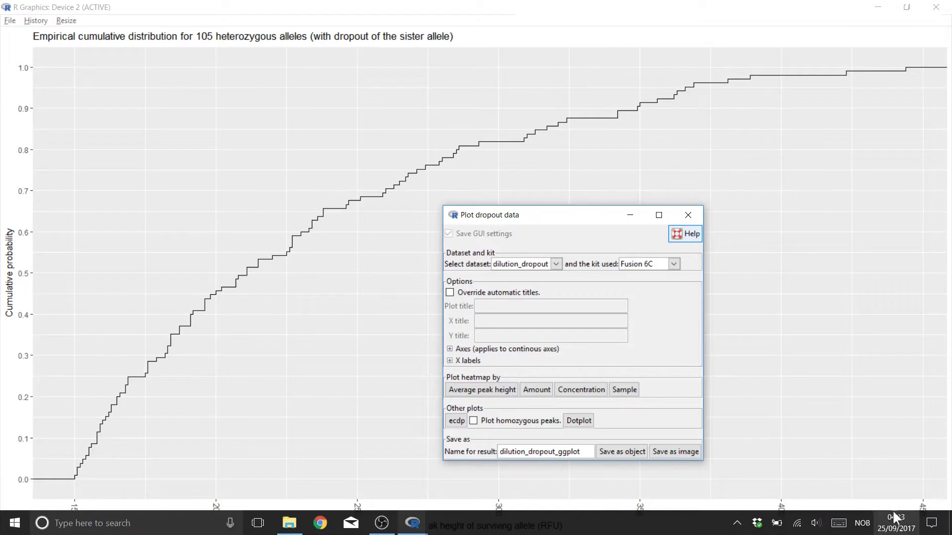
Step: Save the cumulative distribution plot as a png image named "dilution_dropout_ggplot_ecdp"
click(693, 450)
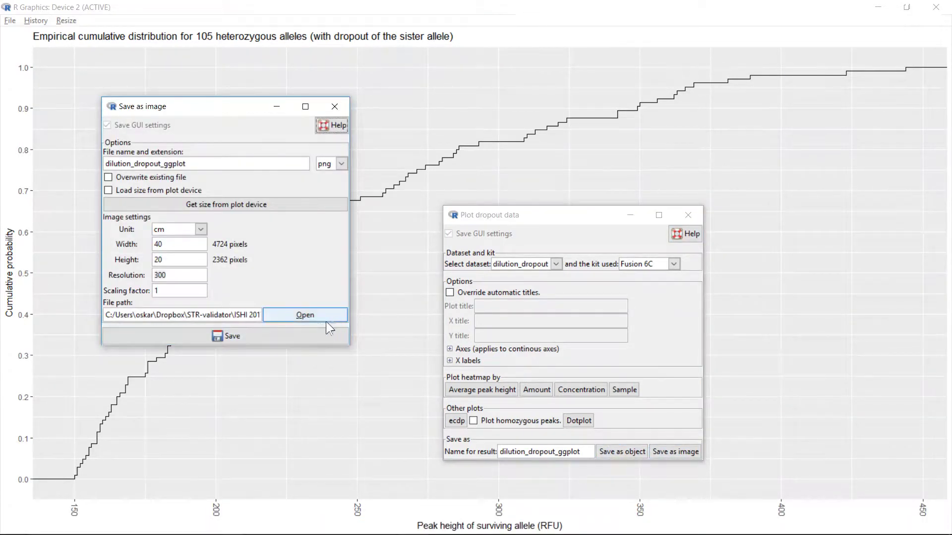
click(269, 340)
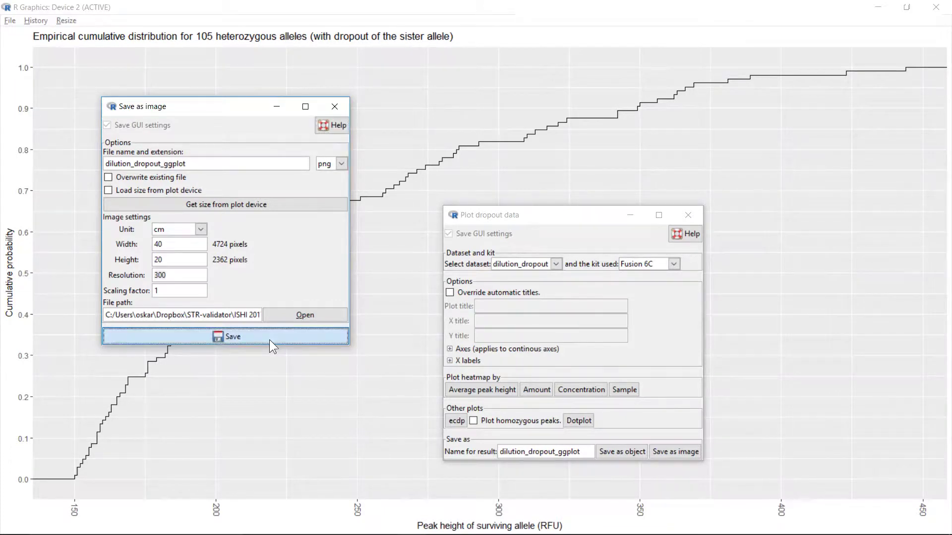
click(245, 163)
text(_ecdp)
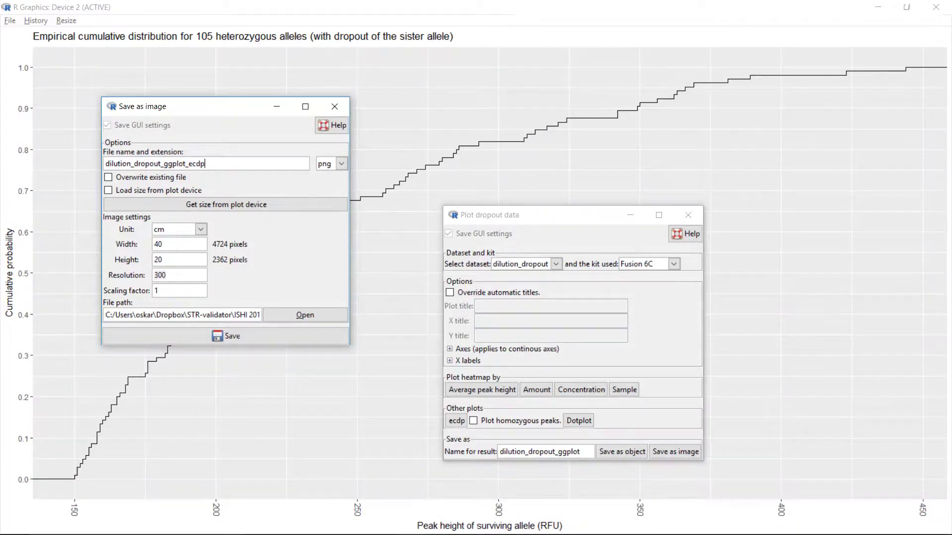
click(264, 341)
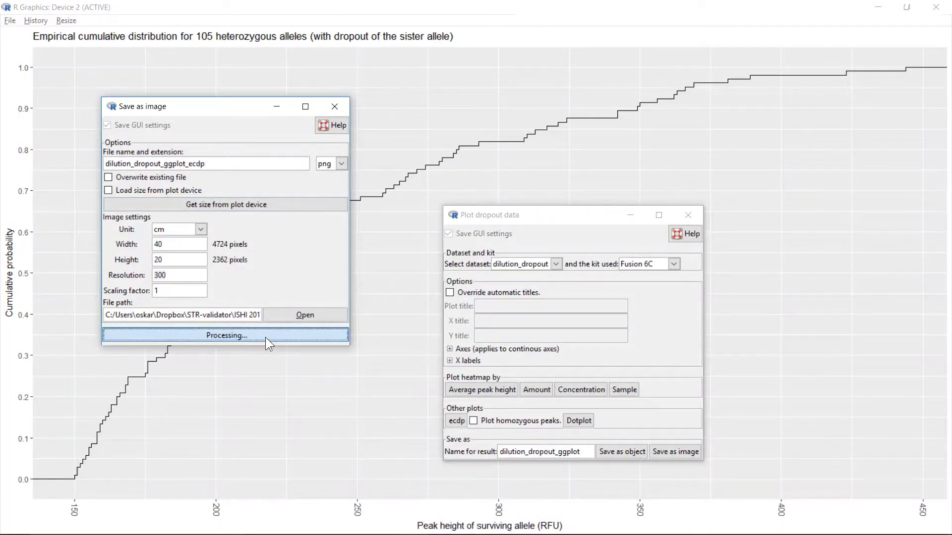
Step: Include homozygous peaks and plot the empirical cumulative distribution again
drag(571, 221, 621, 186)
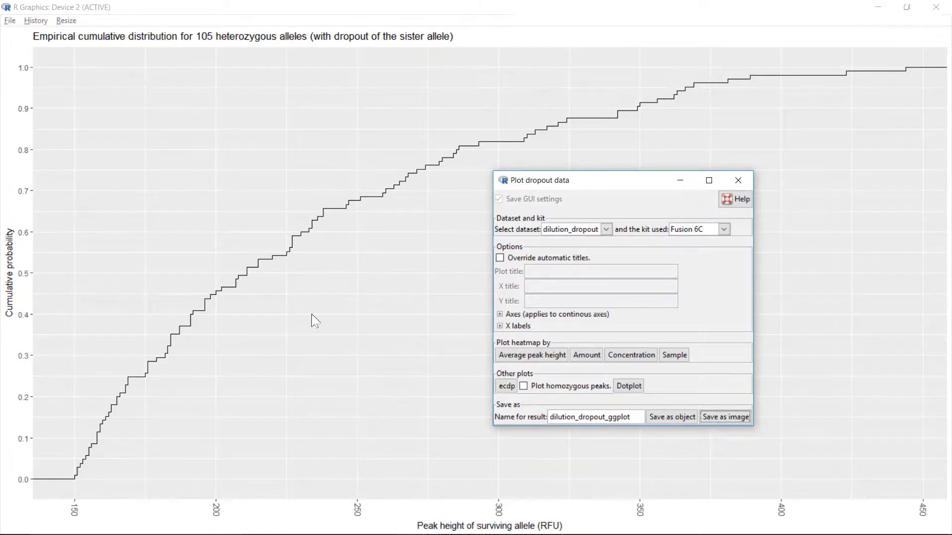
click(523, 389)
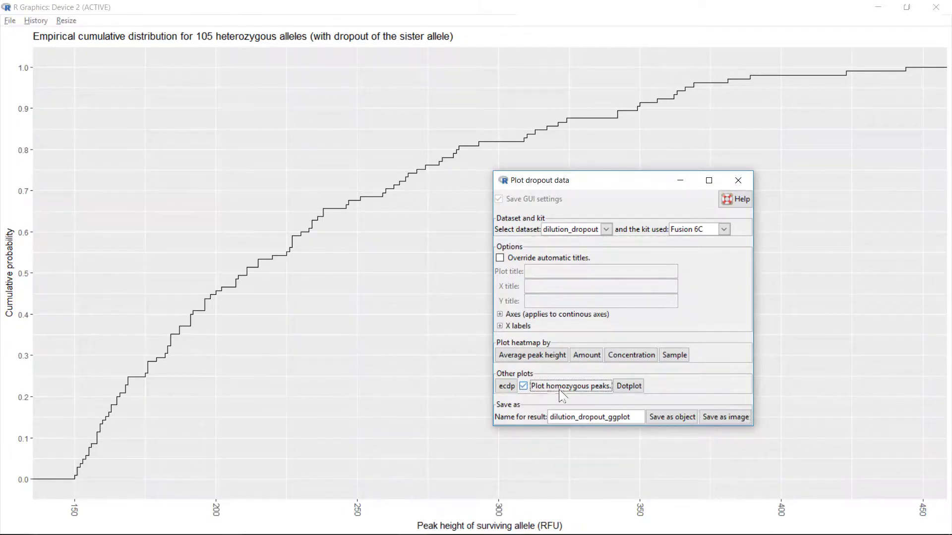
click(510, 388)
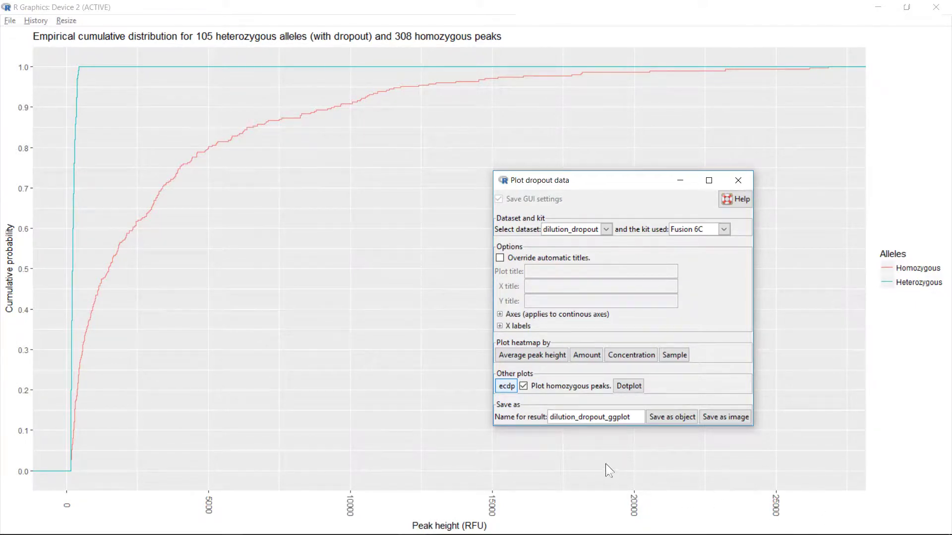
Step: Limit the X axis to 150–450 and redraw the cumulative distribution with homozygous peaks
click(499, 314)
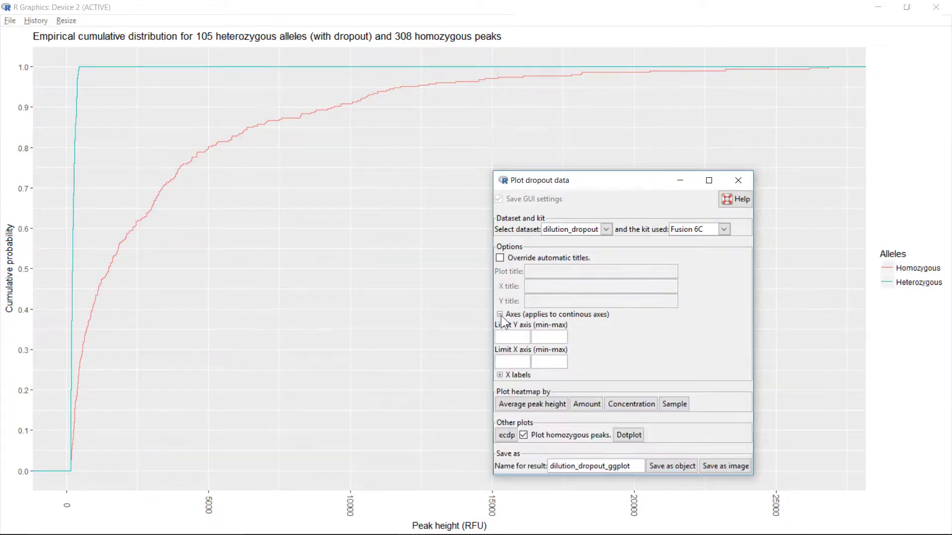
click(515, 362)
text(150)
key(Tab)
text(45)
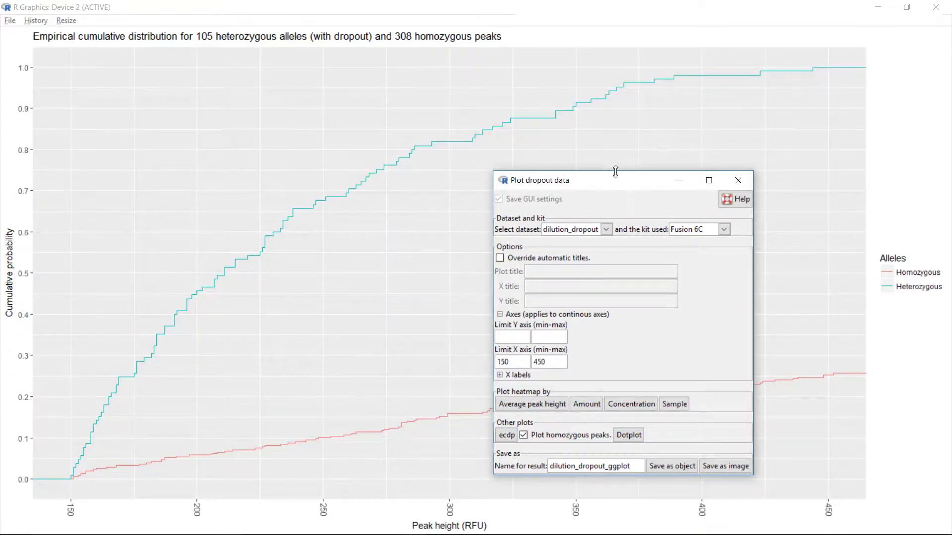
Step: Save the plot as an image named "dilution_dropout_ggplot_ecdp_hom", and close the dropout plotting and graphics windows
drag(614, 185, 208, 81)
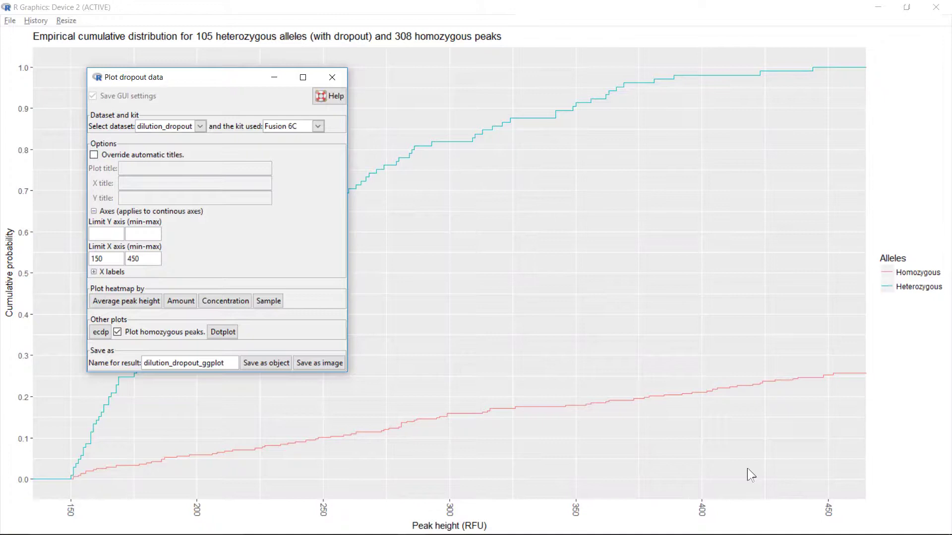
click(320, 364)
click(230, 177)
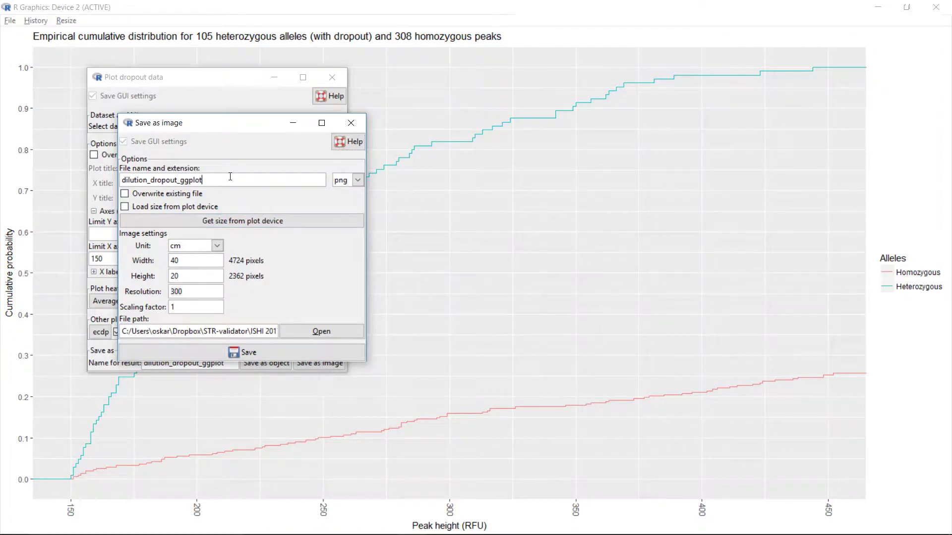
text(_ecdp_hom)
click(293, 350)
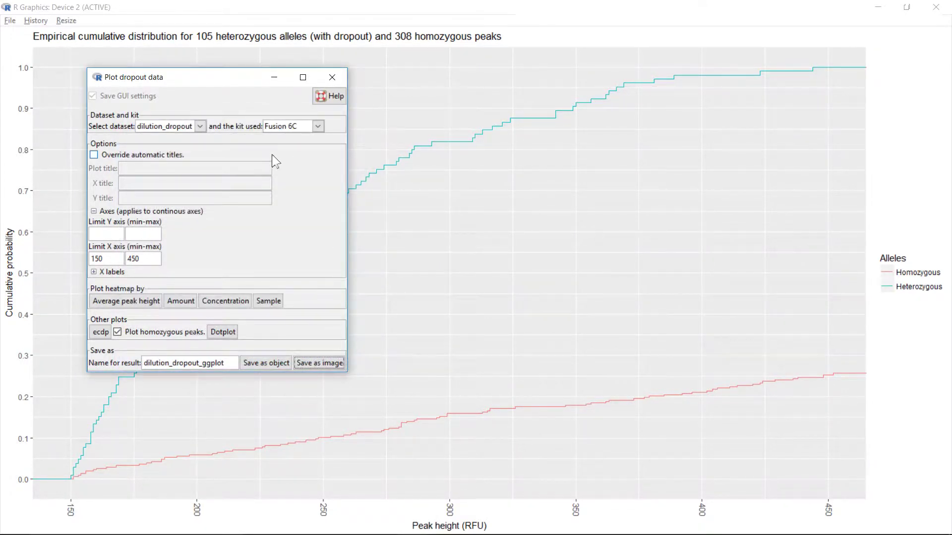
click(333, 78)
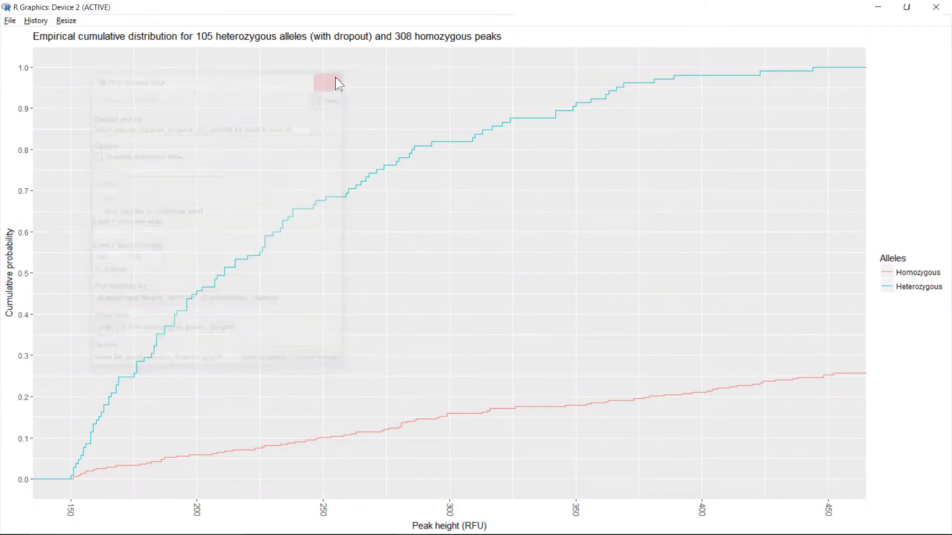
click(936, 10)
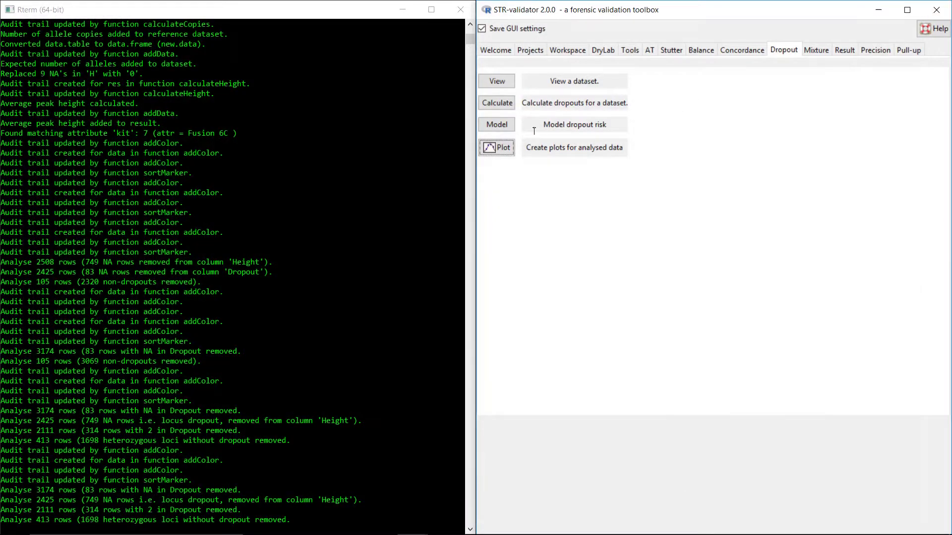
Step: Model dropout risk for the dilution_dropout dataset by plotting the predicted drop-out probability, and maximize the plot window
click(508, 127)
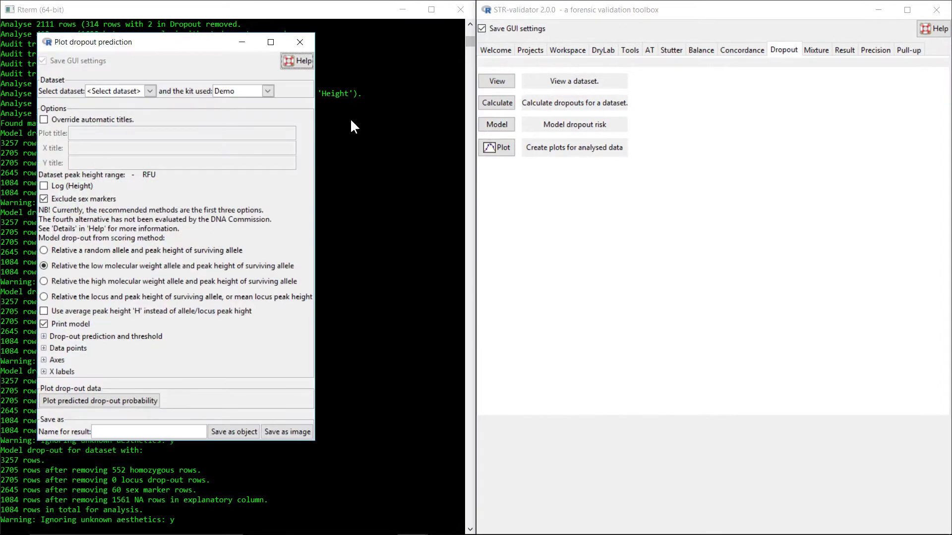
click(149, 91)
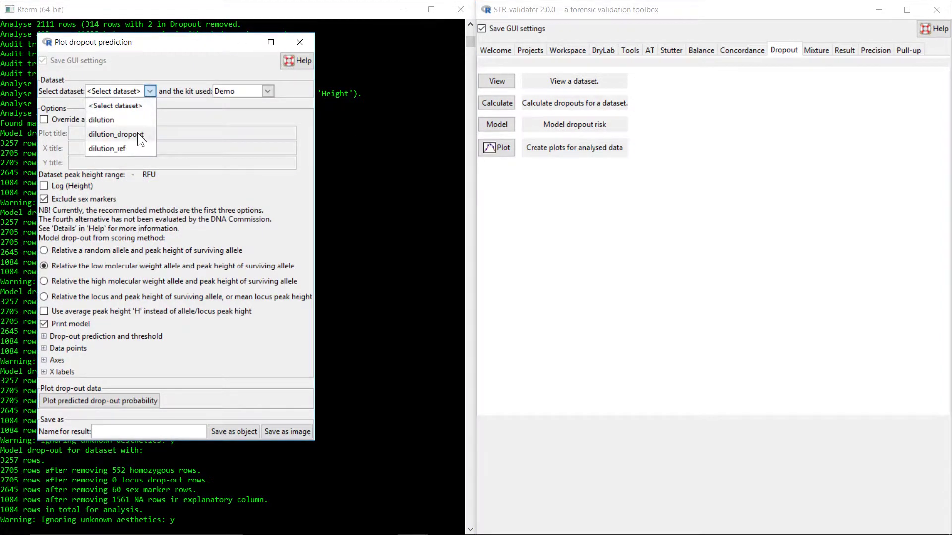
click(138, 132)
drag(198, 41, 221, 34)
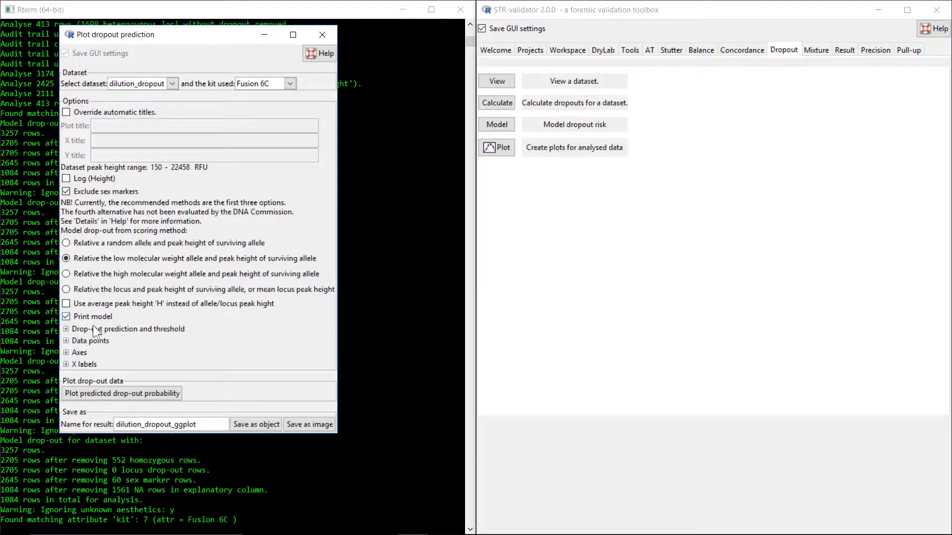
click(141, 394)
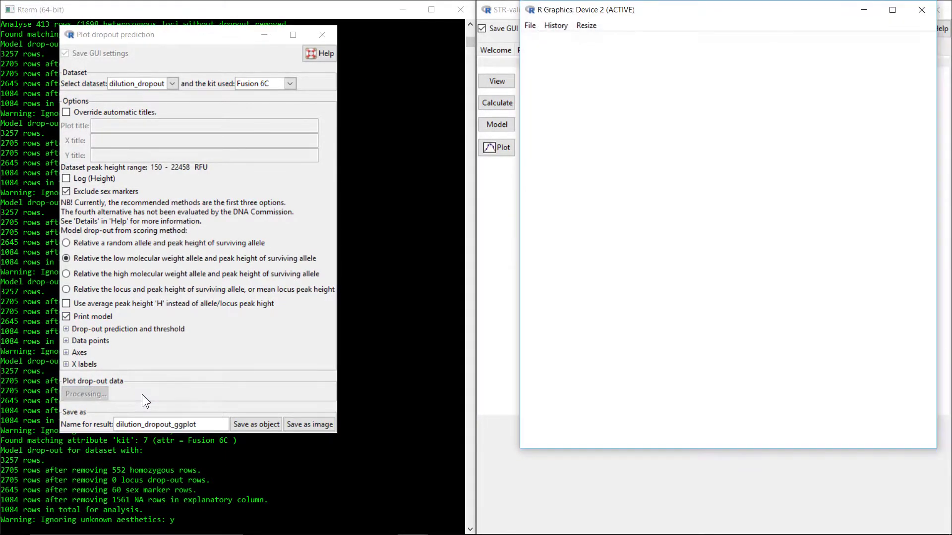
click(892, 10)
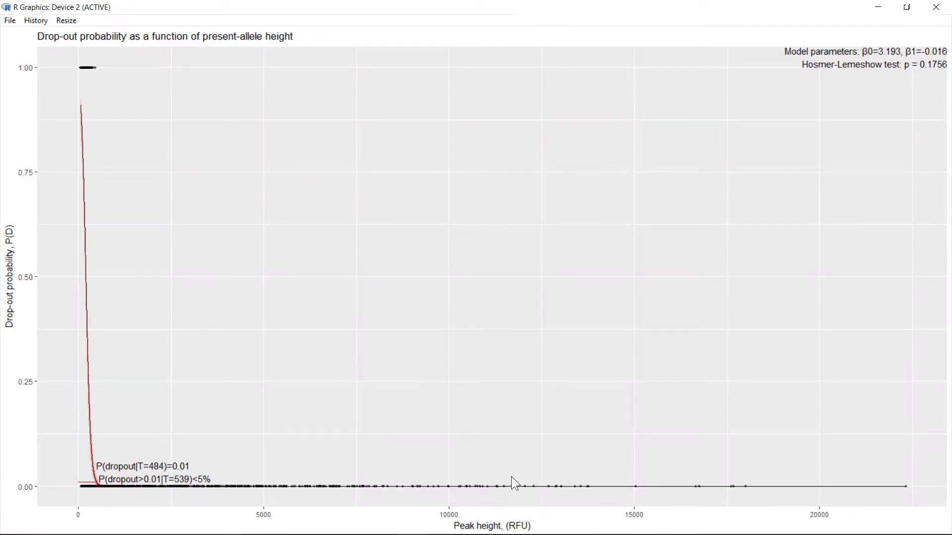
Step: Limit the X axis of the dropout prediction plot to 0–700 and redraw the predicted drop-out probability
key(alt+Tab)
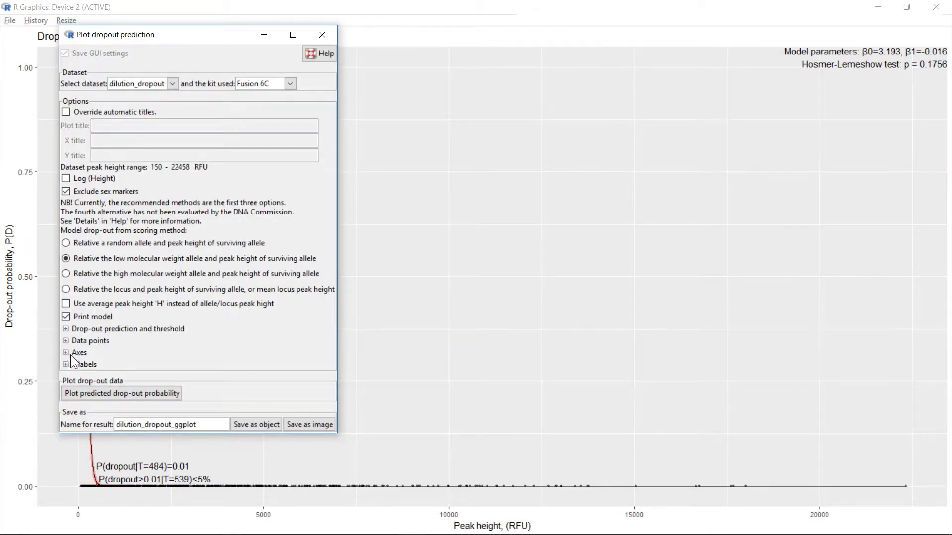
click(69, 352)
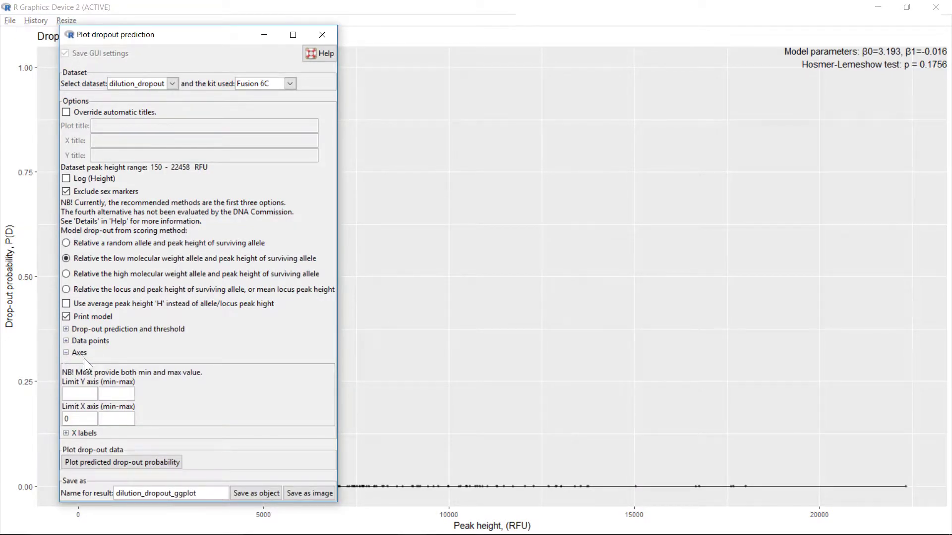
click(88, 420)
click(122, 420)
text(700)
click(142, 461)
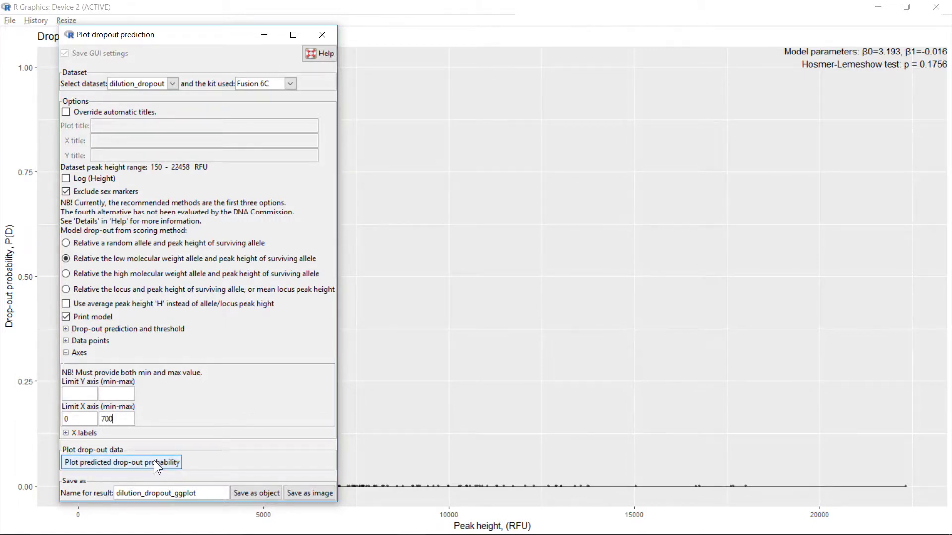
Step: Plot the predicted drop-out probability over the 0–700 peak height range and bring the graph in front of the settings
click(153, 460)
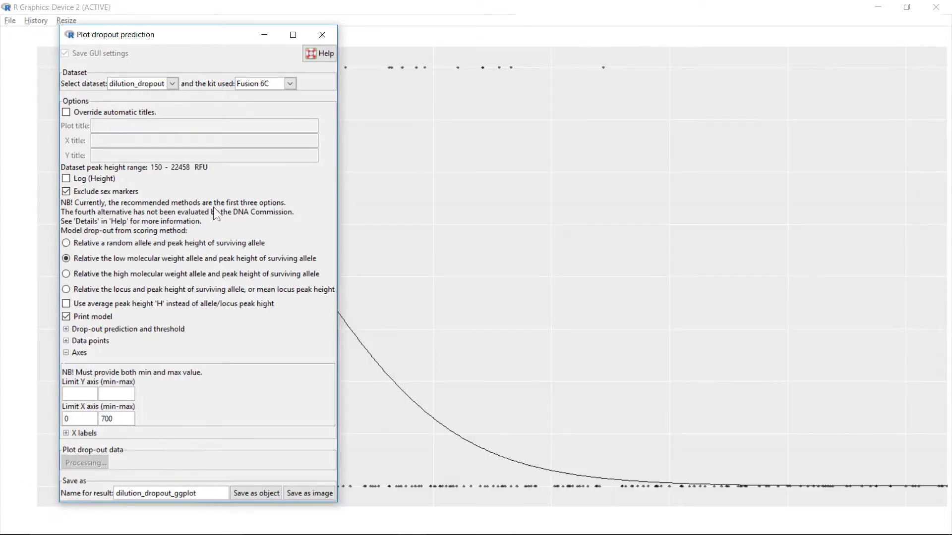
drag(183, 33, 217, 31)
click(587, 94)
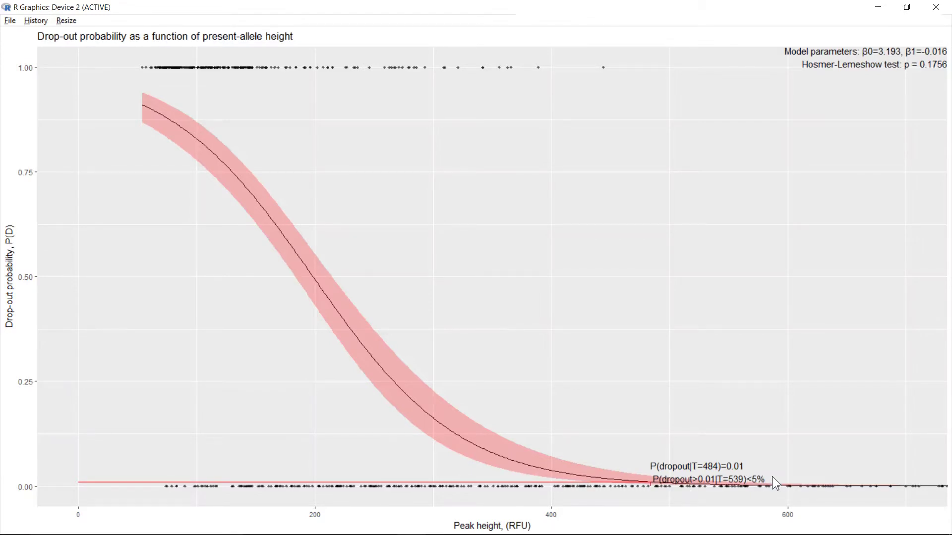
Step: Replot the predicted drop-out probability using average peak height 'H' instead of allele/locus peak height, and show the full graph
key(alt+Tab)
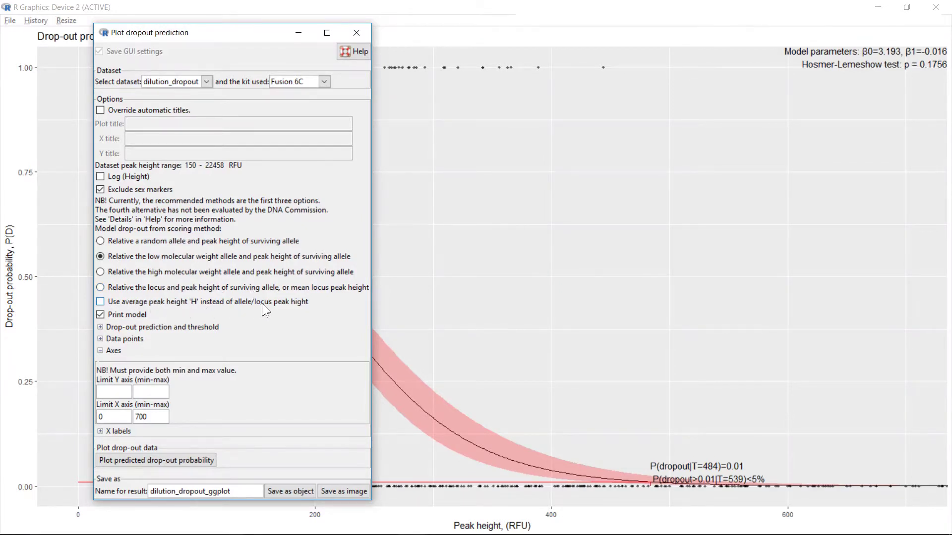
click(100, 302)
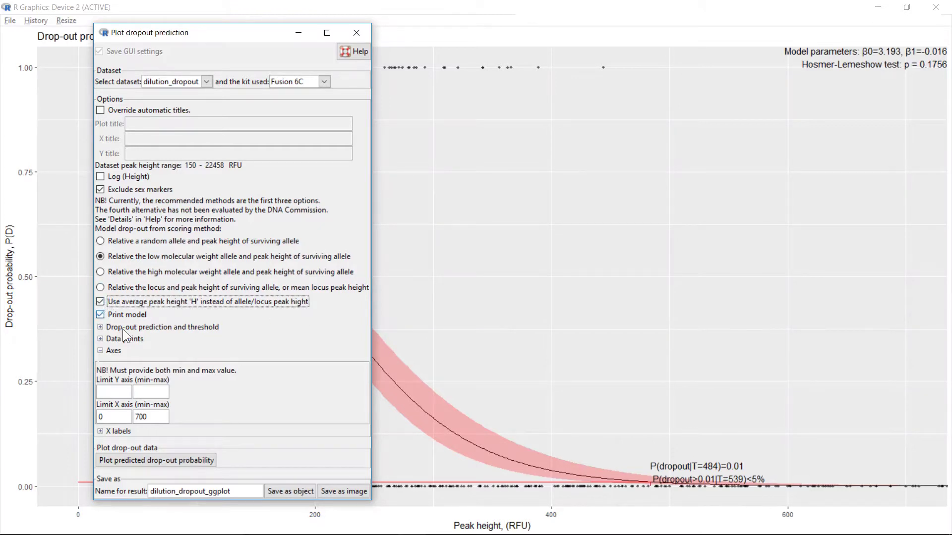
click(181, 461)
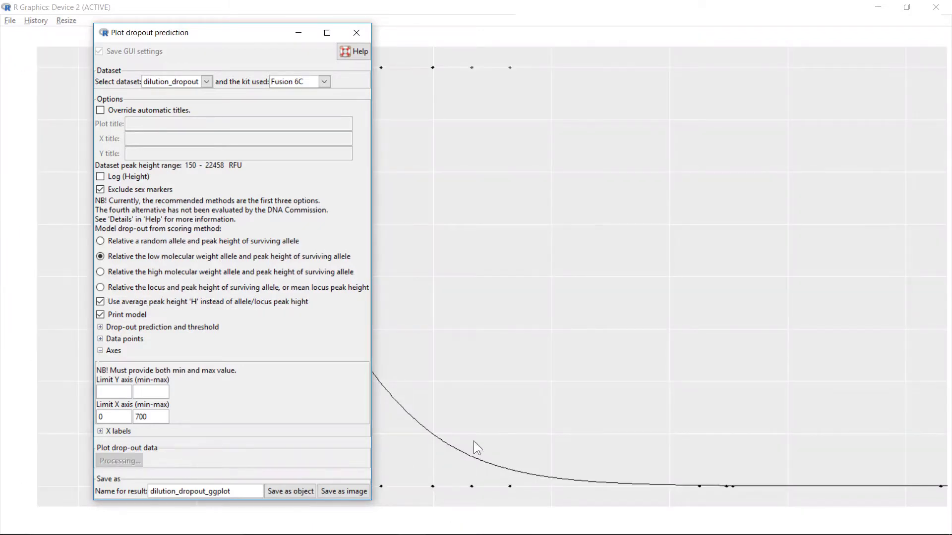
click(578, 35)
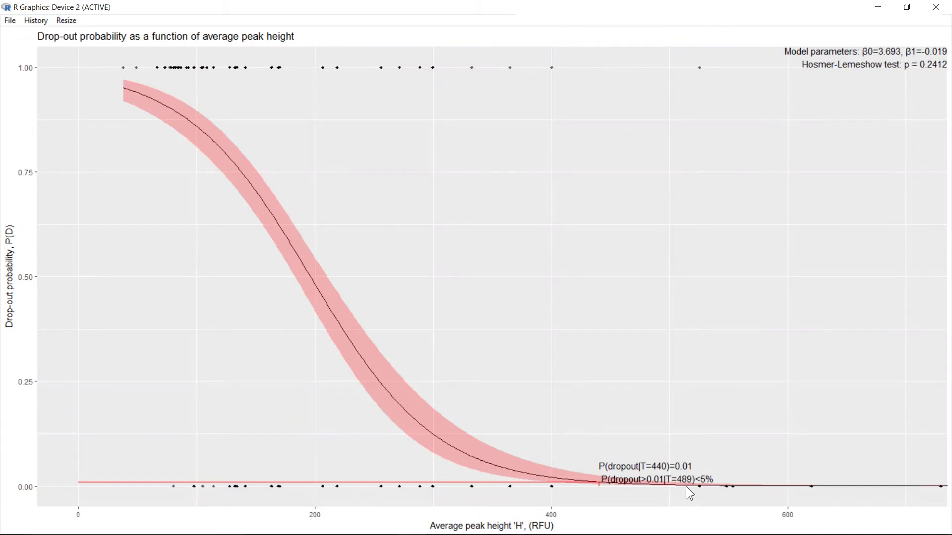
Step: Replot drop-out probability relative to the high molecular weight allele without average peak height, and close the prediction and graphics windows
key(alt+Tab)
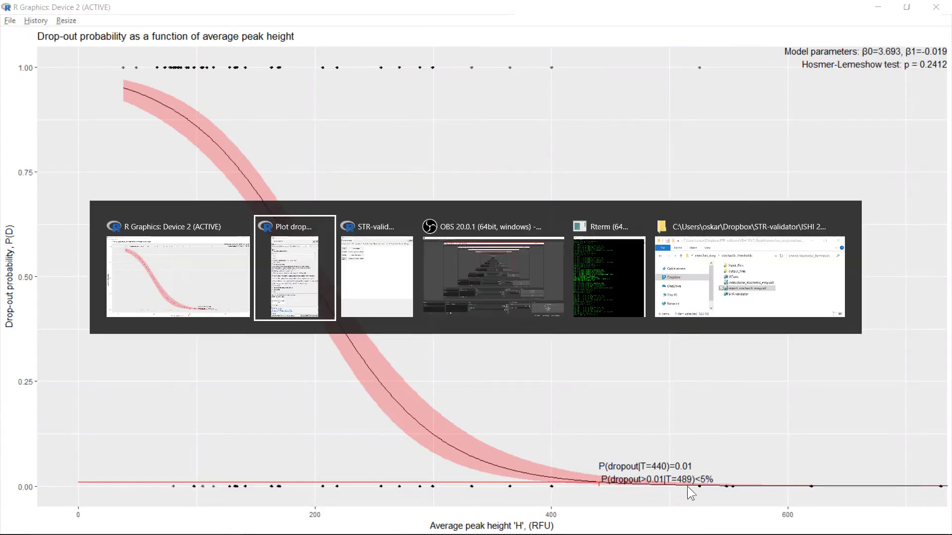
click(105, 271)
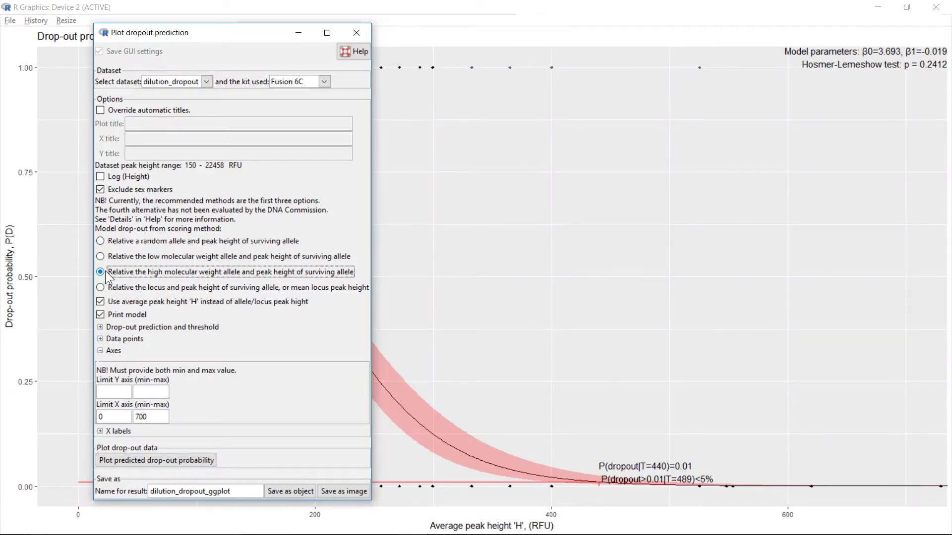
click(103, 303)
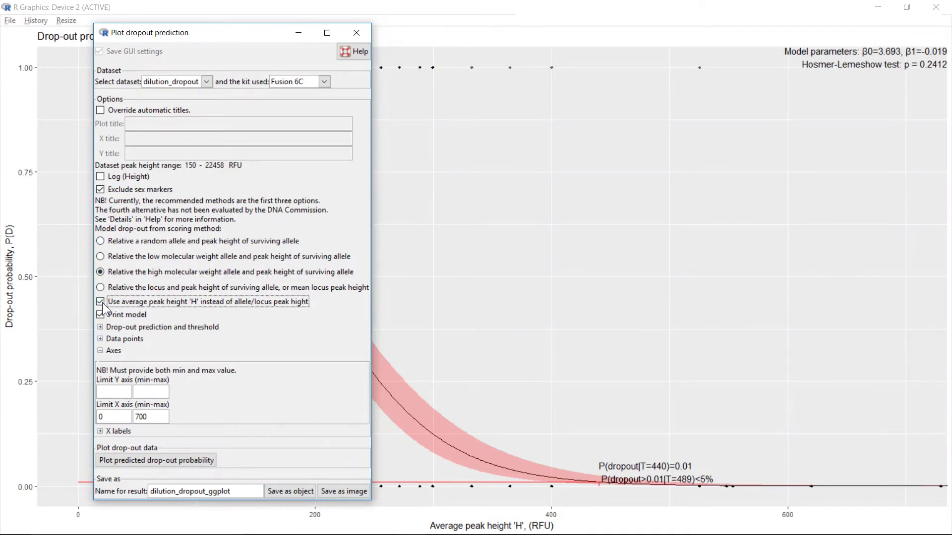
click(189, 460)
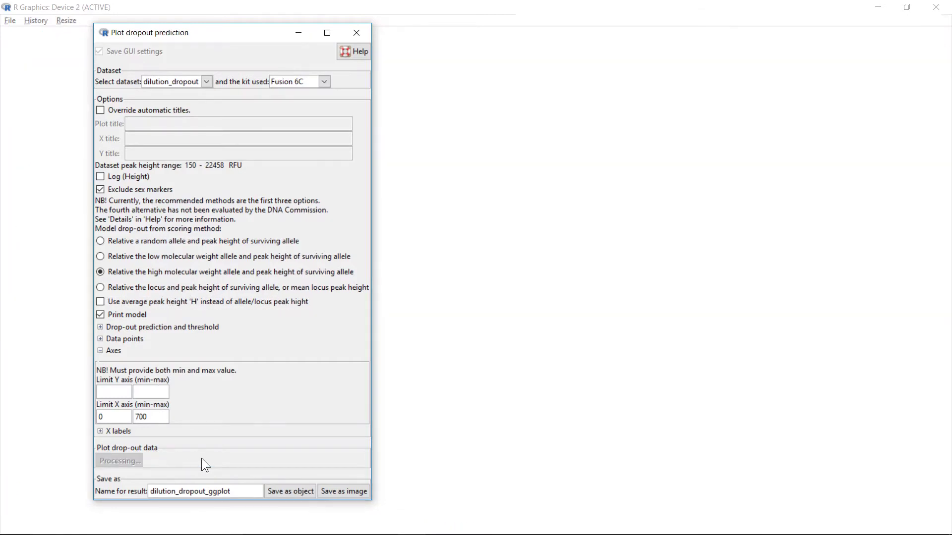
click(297, 33)
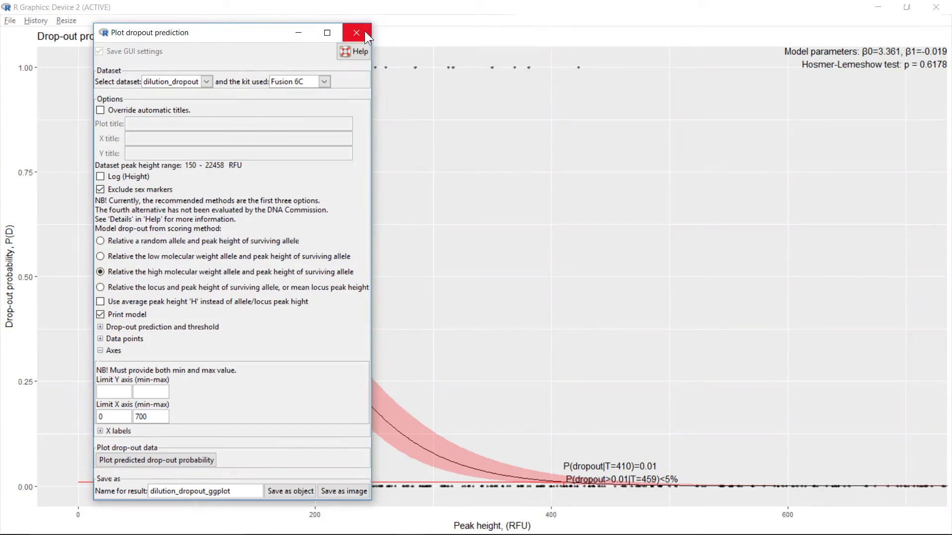
click(365, 33)
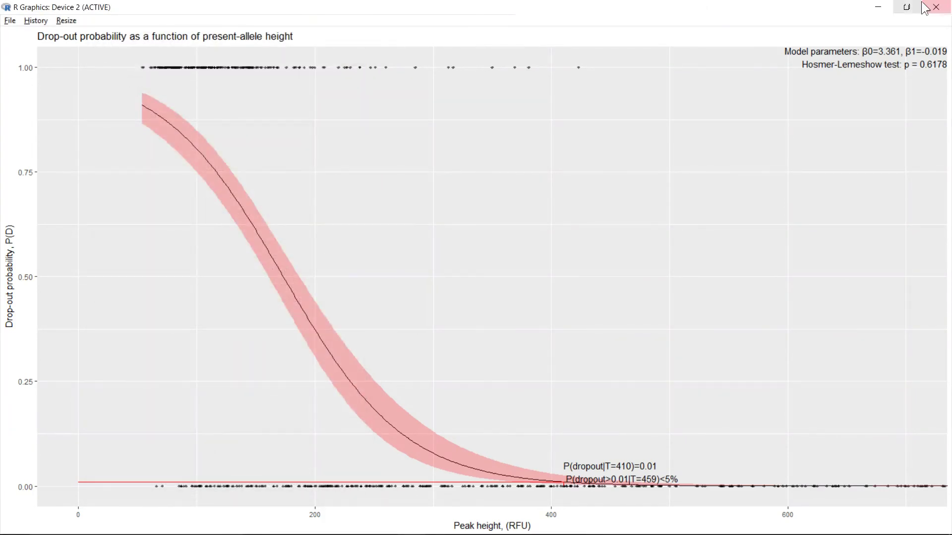
click(939, 7)
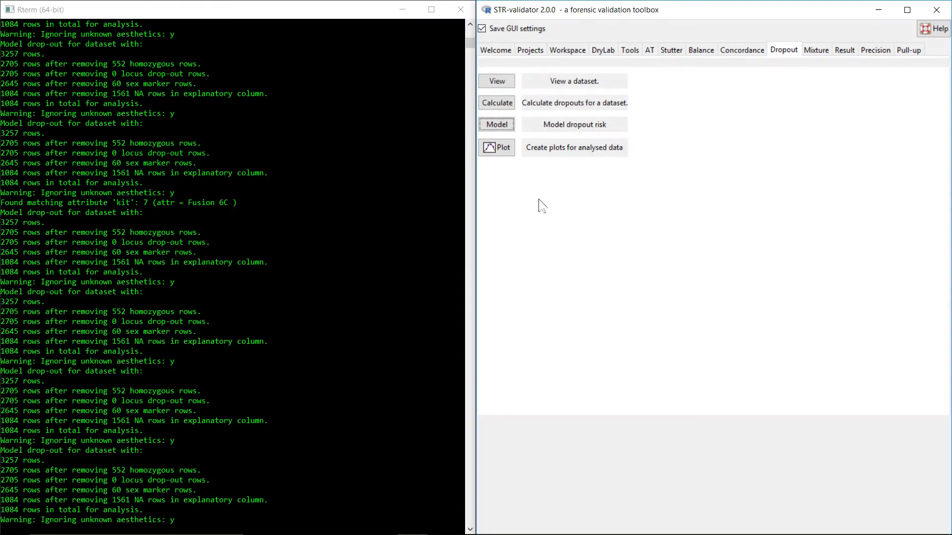
Step: Save the project in the stochastic_thresholds folder under the name "strvalidator_stochastic_threshold"
click(556, 51)
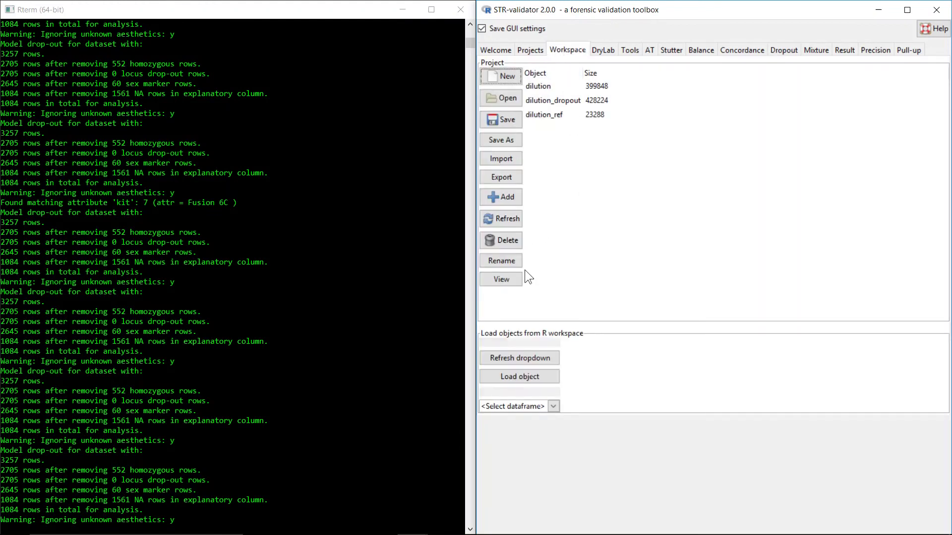
click(504, 141)
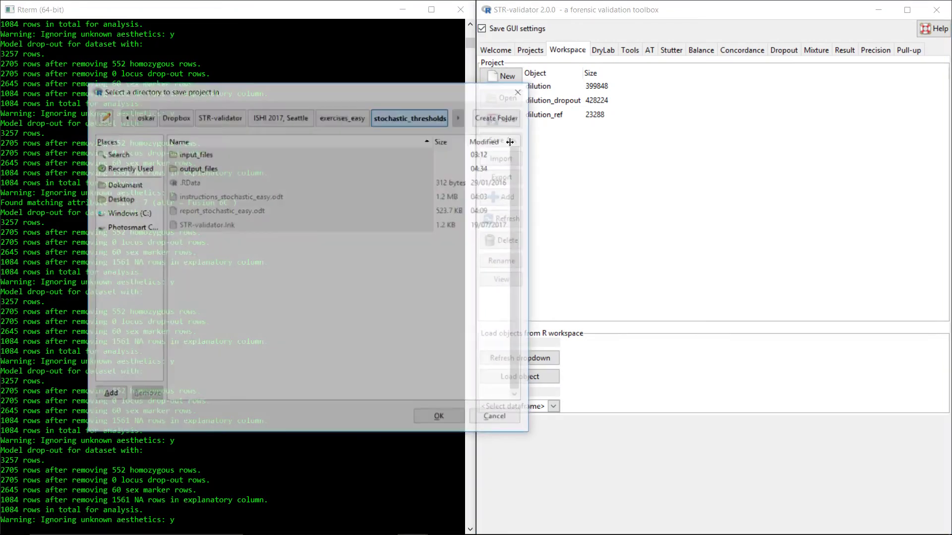
click(452, 420)
text(strvalidator_stochastic_threshold)
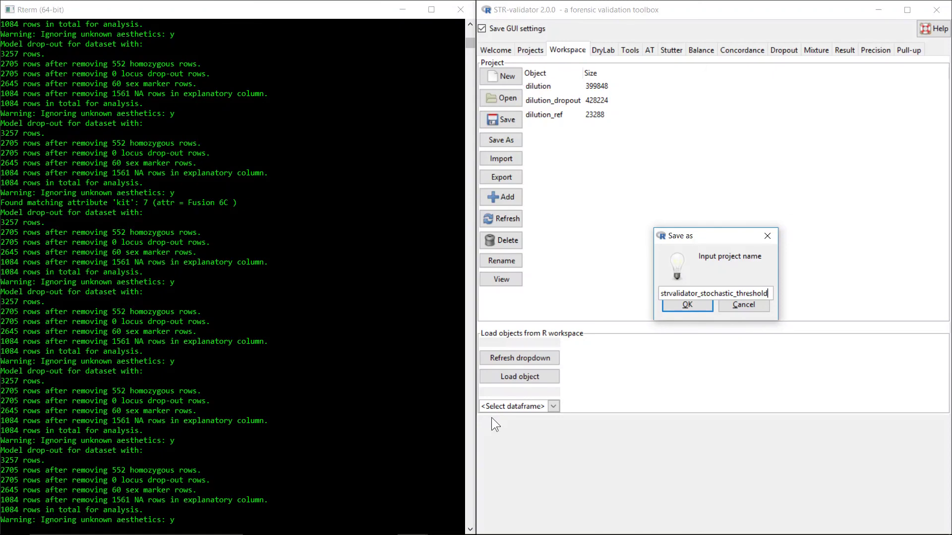
click(694, 304)
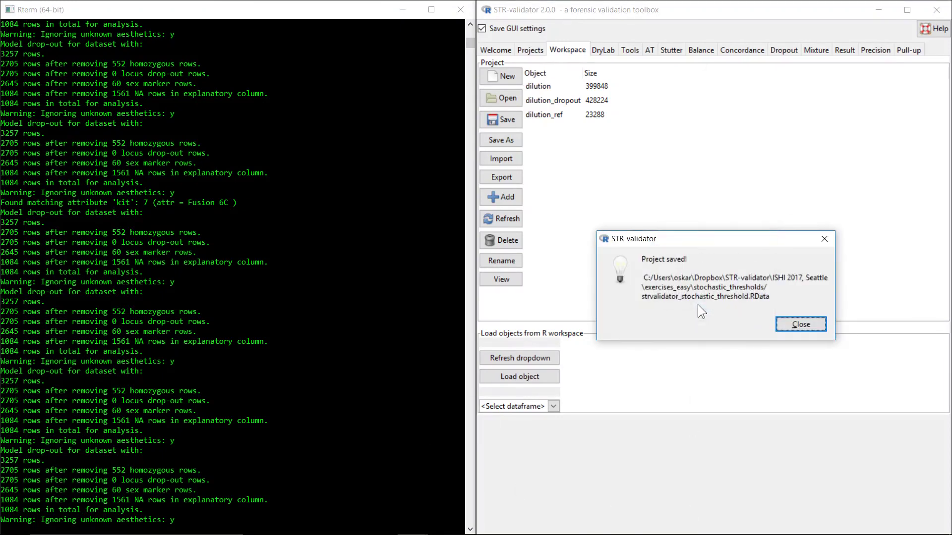
click(811, 326)
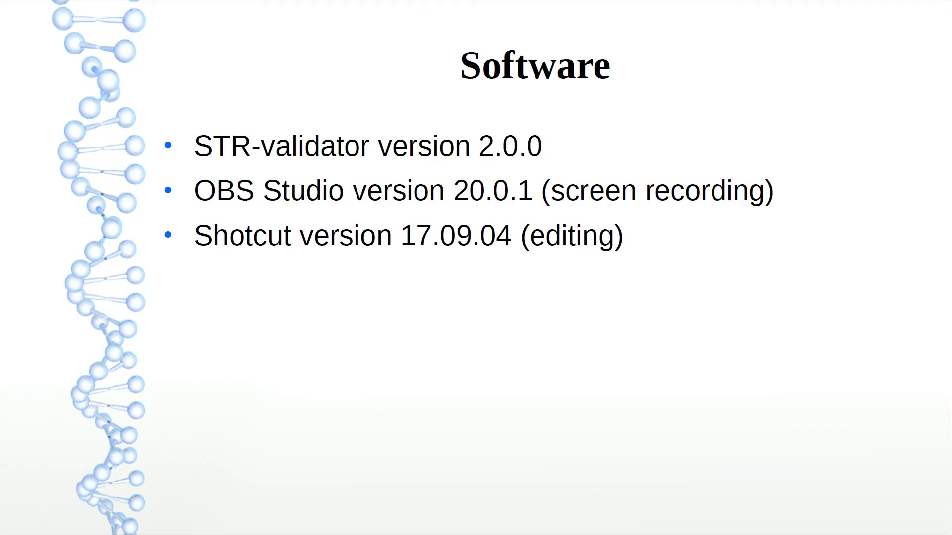